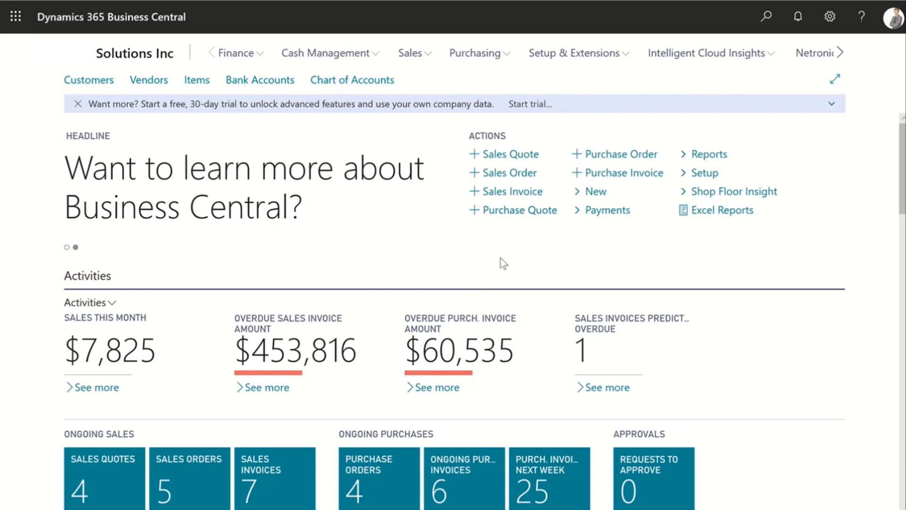
Create a new sales quote and assign customer Microsoft 2 by entering 1000 as Customer Name
{"action": "left_click", "coordinate": [501, 158]}
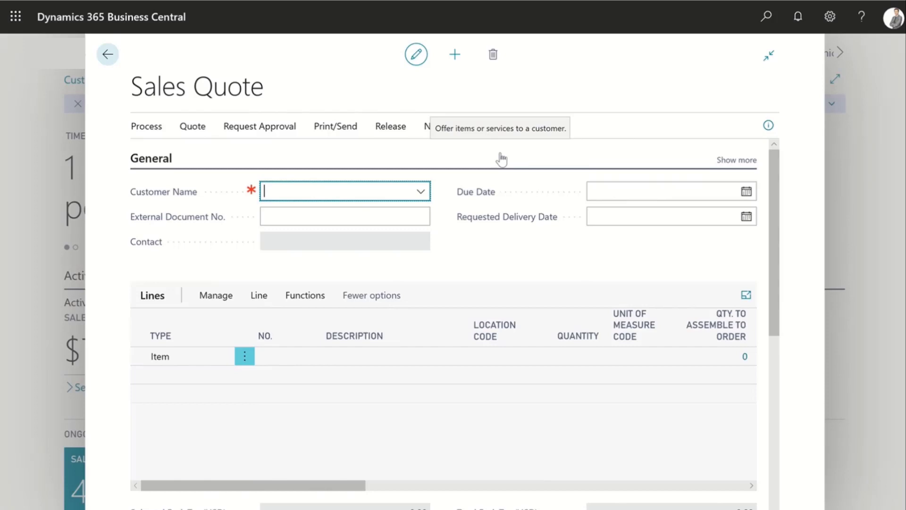
{"action": "type", "text": "1000"}
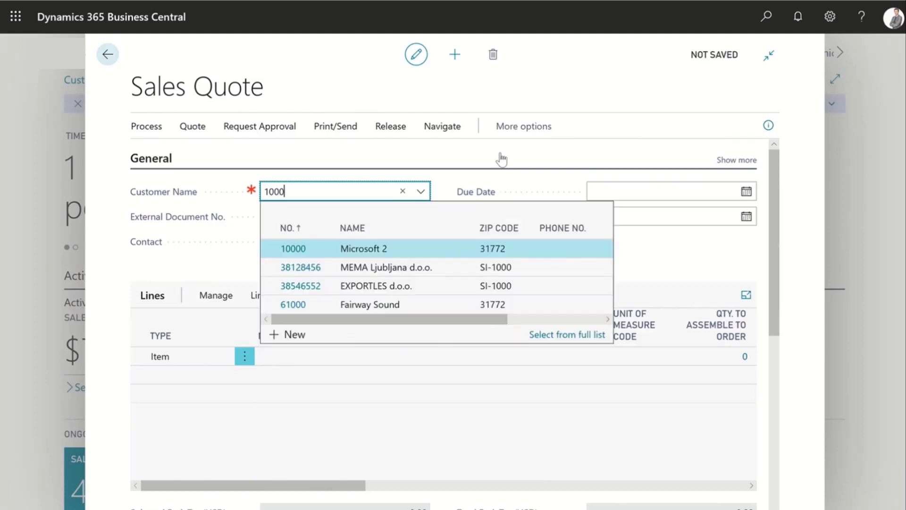
{"action": "key", "text": "Tab"}
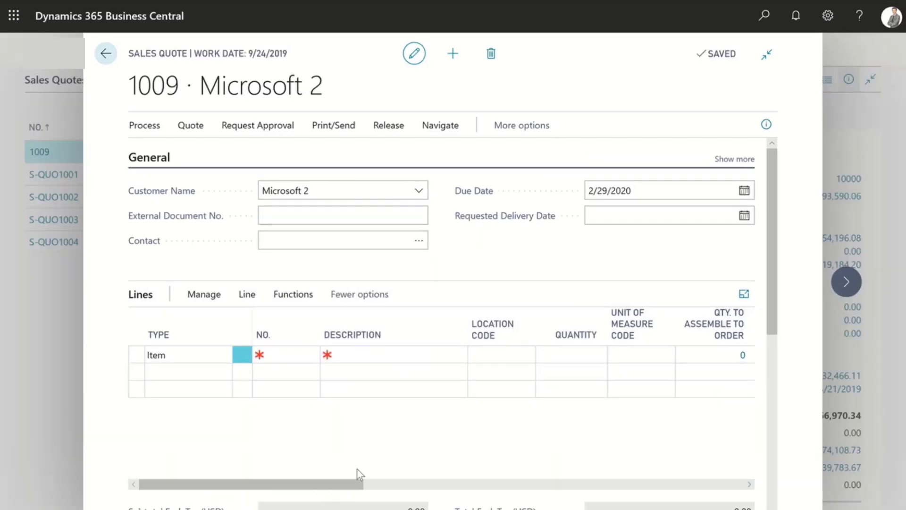
Add a quote line for quantity 1 of item 8924-W Server - Enterprise Package
{"action": "left_click", "coordinate": [410, 356]}
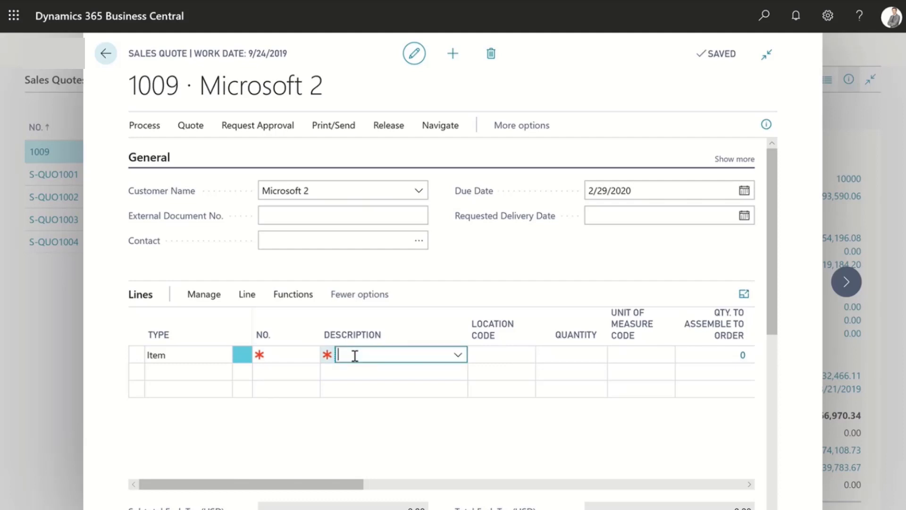
{"action": "type", "text": "server"}
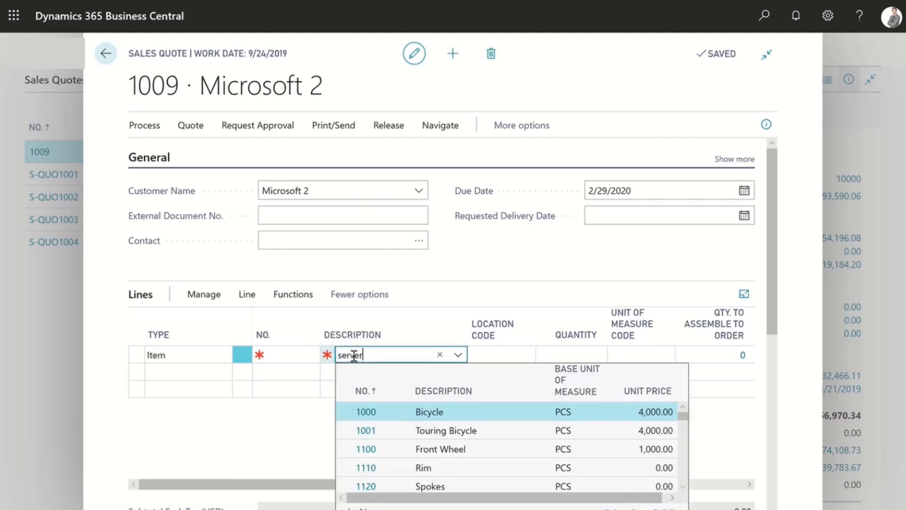
{"action": "left_click", "coordinate": [379, 435]}
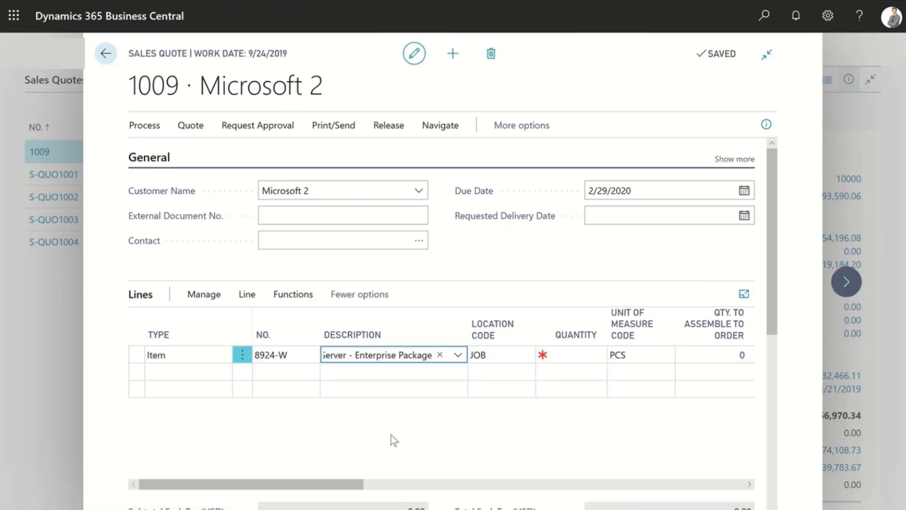
{"action": "key", "text": "Tab"}
{"action": "type", "text": "1"}
{"action": "key", "text": "Tab"}
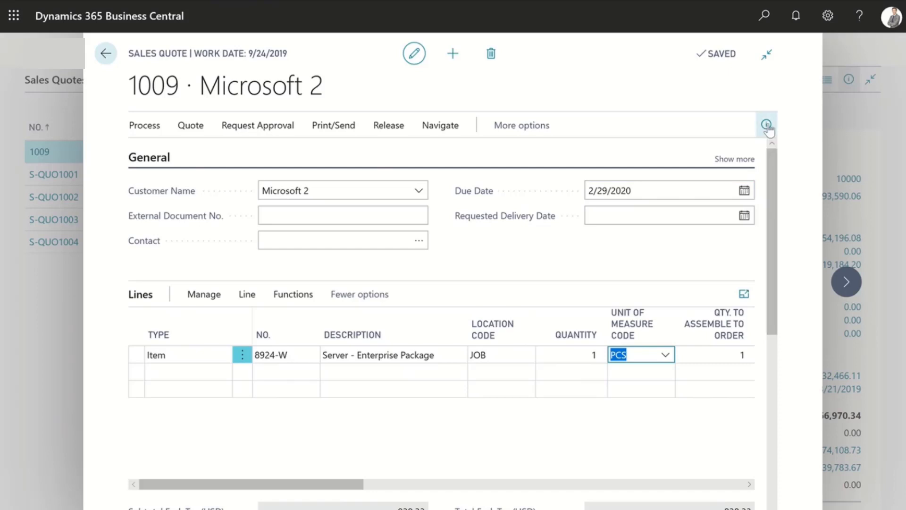
Show the FactBox and open the 8924-W item card from the line details
{"action": "left_click", "coordinate": [766, 124]}
{"action": "scroll", "coordinate": [653, 422], "scroll_direction": "down", "scroll_amount": 5}
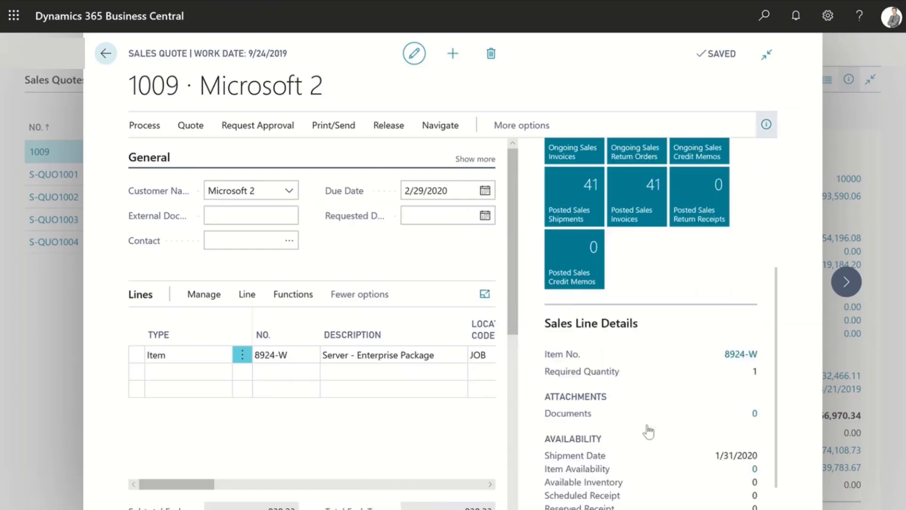
{"action": "left_click", "coordinate": [741, 309]}
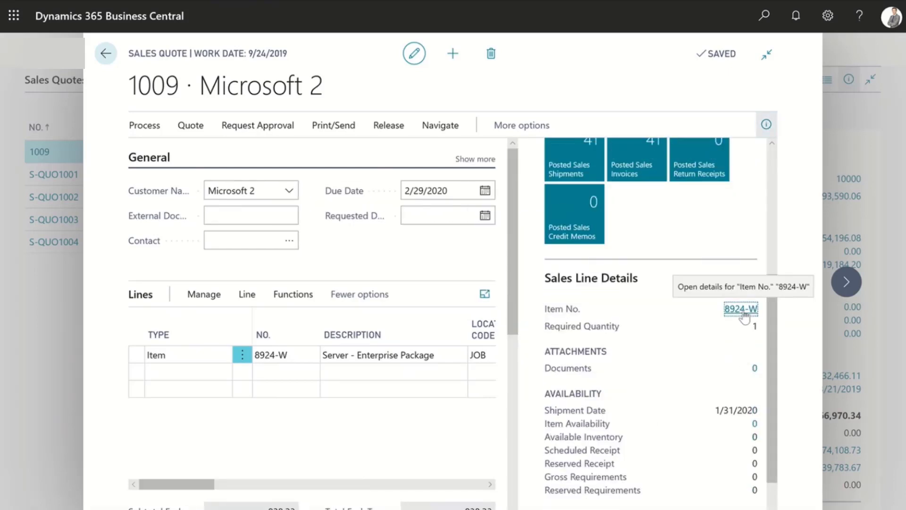
{"action": "left_click", "coordinate": [743, 310]}
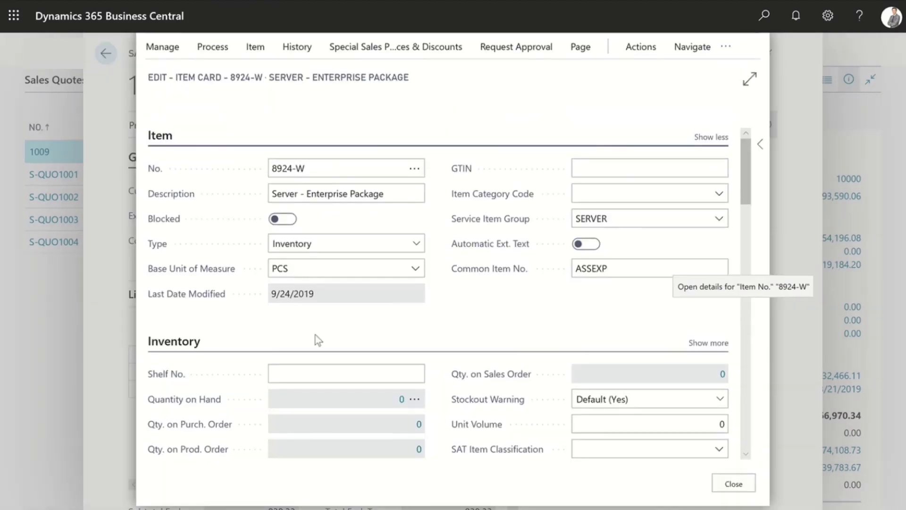
{"action": "scroll", "coordinate": [329, 342], "scroll_direction": "down", "scroll_amount": 15}
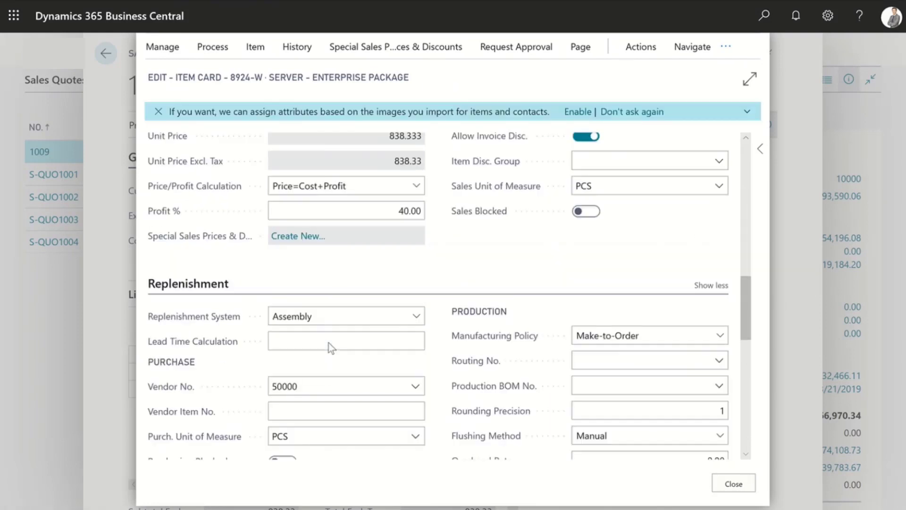
Confirm the Replenishment System and the Assemble-to-Order assembly policy, and review the item's Assembly BOM
{"action": "left_click", "coordinate": [417, 251]}
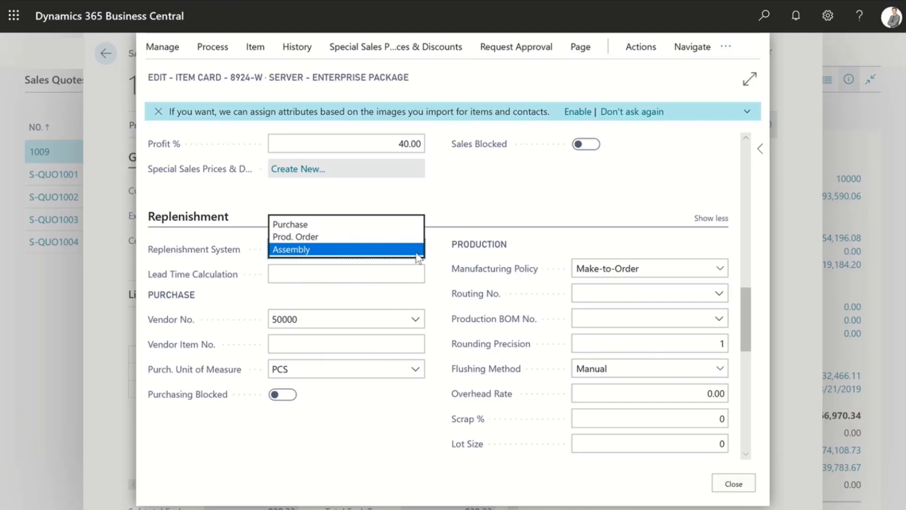
{"action": "left_click_drag", "start_coordinate": [752, 324], "coordinate": [754, 373]}
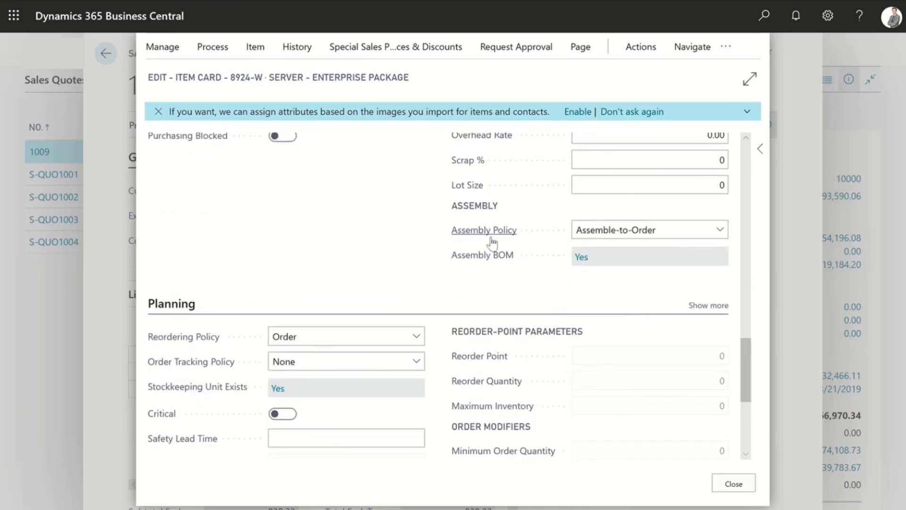
{"action": "left_click", "coordinate": [720, 231]}
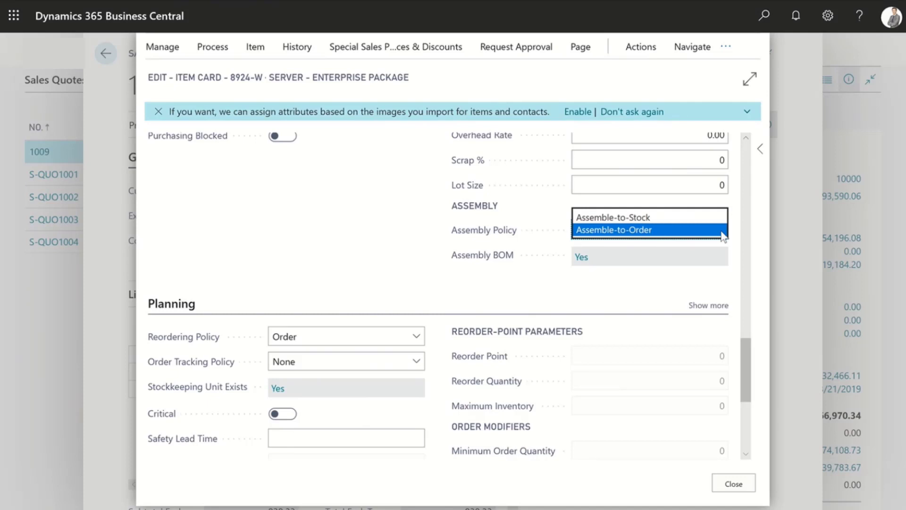
{"action": "left_click", "coordinate": [579, 262]}
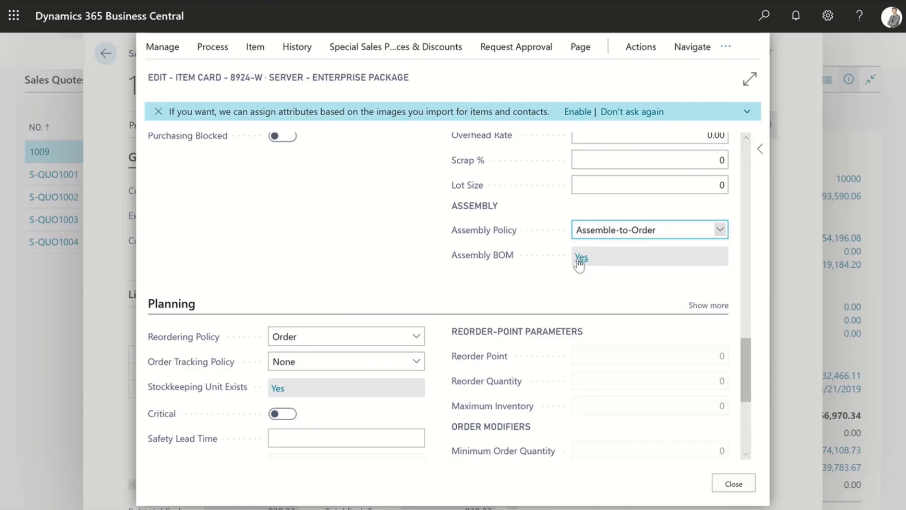
{"action": "left_click", "coordinate": [579, 260]}
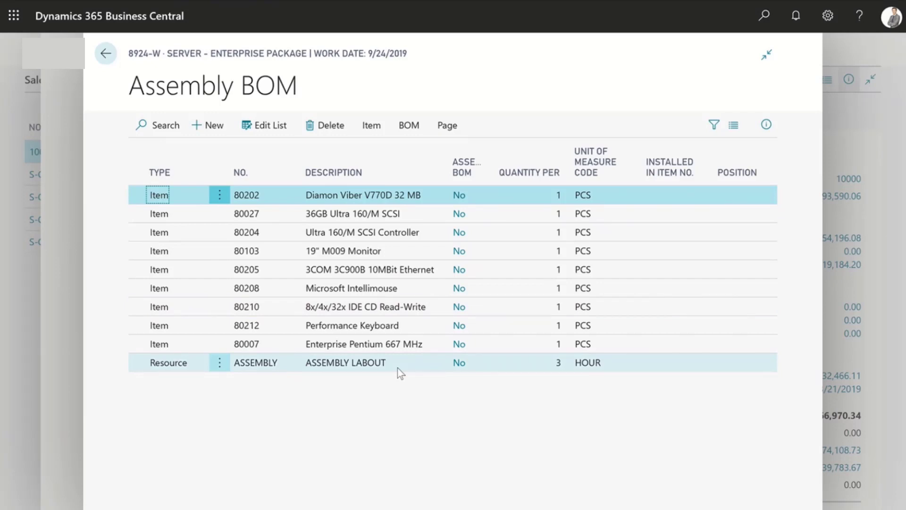
{"action": "left_click", "coordinate": [106, 61]}
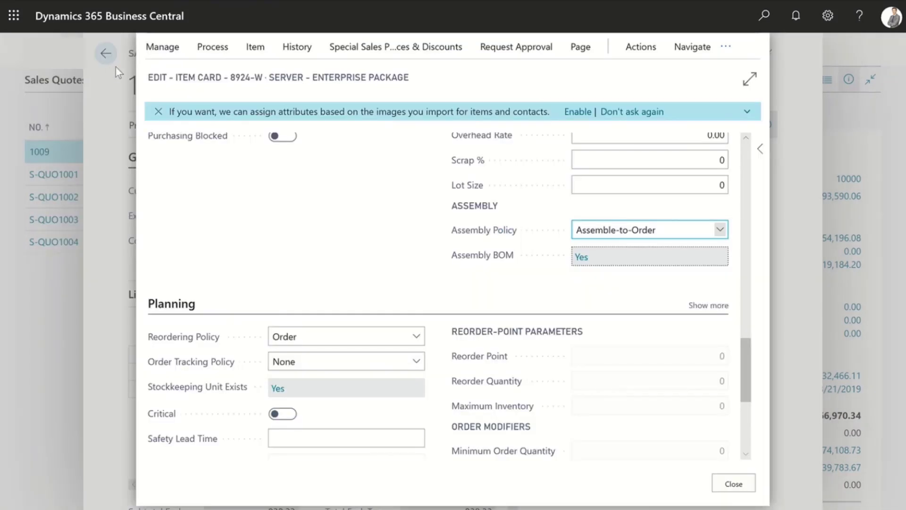
Close the item card, hide the FactBox, and open the line's Assemble-to-Order Lines
{"action": "left_click", "coordinate": [734, 484]}
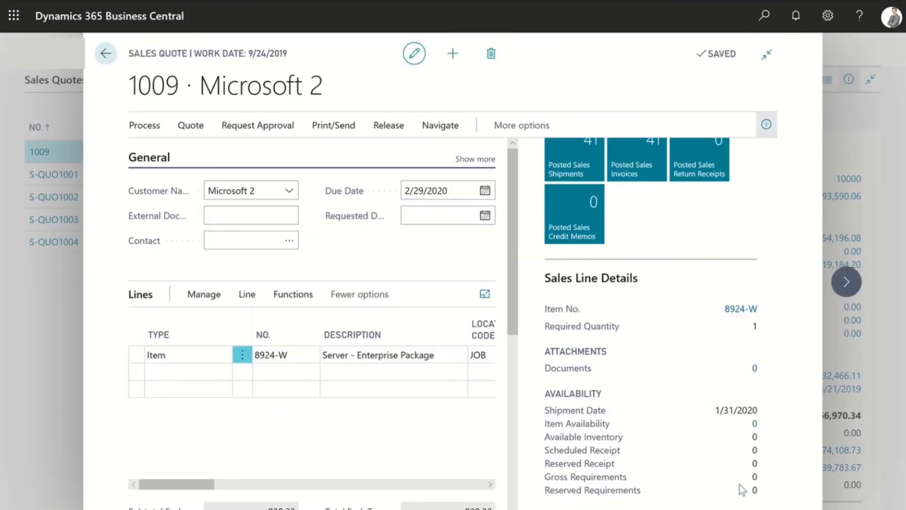
{"action": "left_click", "coordinate": [766, 126]}
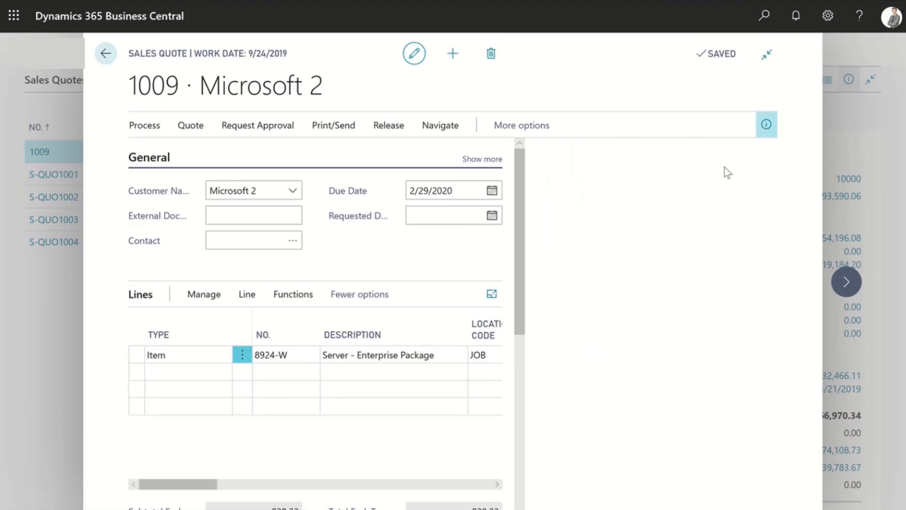
{"action": "left_click", "coordinate": [248, 295]}
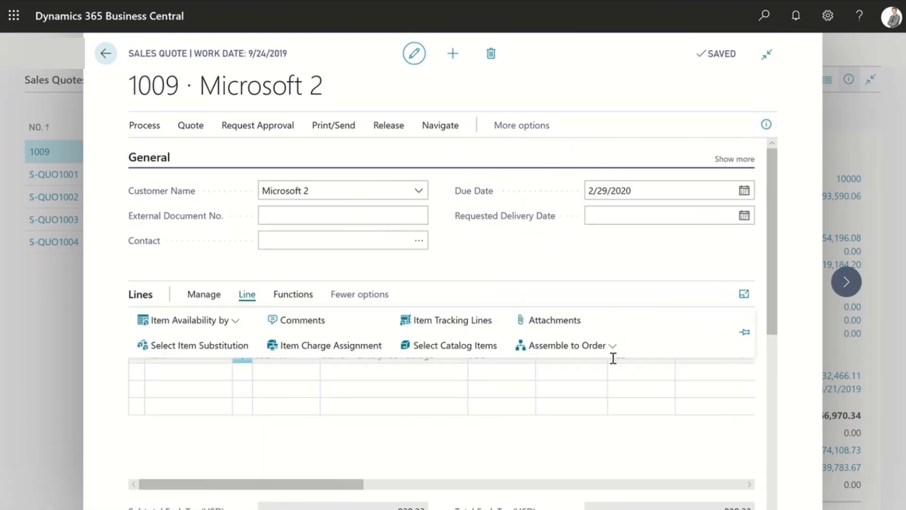
{"action": "left_click", "coordinate": [568, 346]}
{"action": "left_click", "coordinate": [566, 373]}
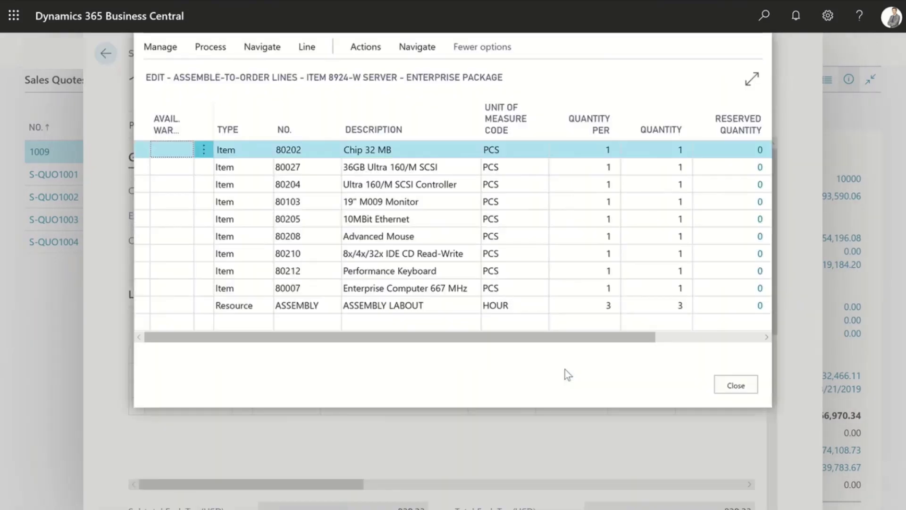
Set Quantity Per to 3 for Chip 32 MB and 4 for assembly labour hours
{"action": "left_click", "coordinate": [592, 150]}
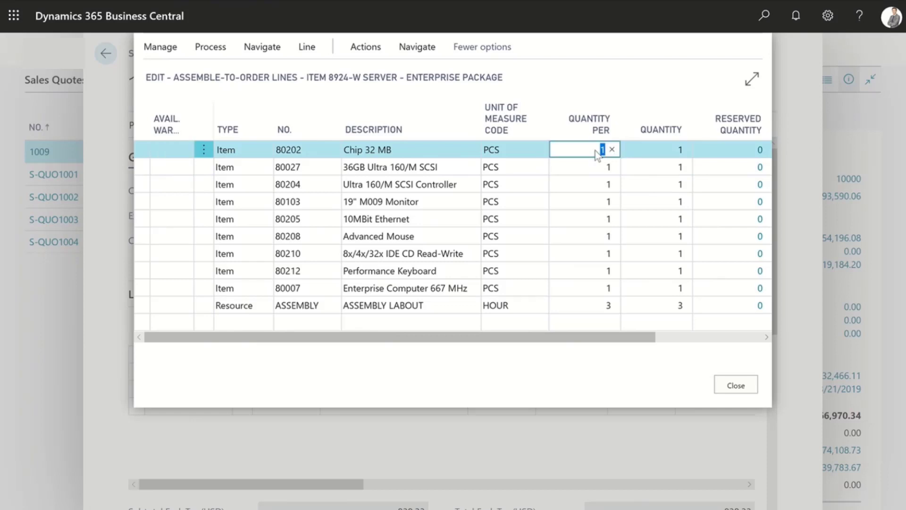
{"action": "type", "text": "3"}
{"action": "key", "text": "Down"}
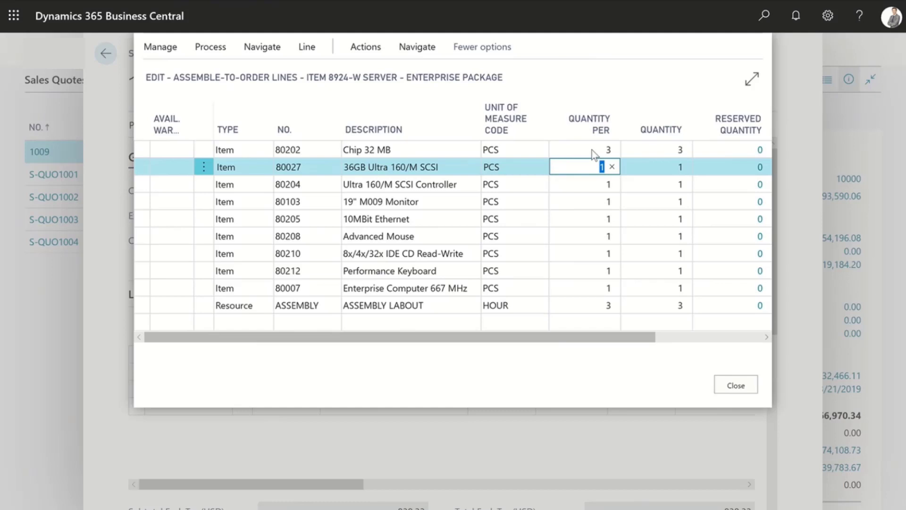
{"action": "key", "text": "Down"}
{"action": "key", "text": "Down"}
{"action": "key", "text": "Down"}
{"action": "key", "text": "Down"}
{"action": "key", "text": "Down"}
{"action": "key", "text": "Down"}
{"action": "key", "text": "Down"}
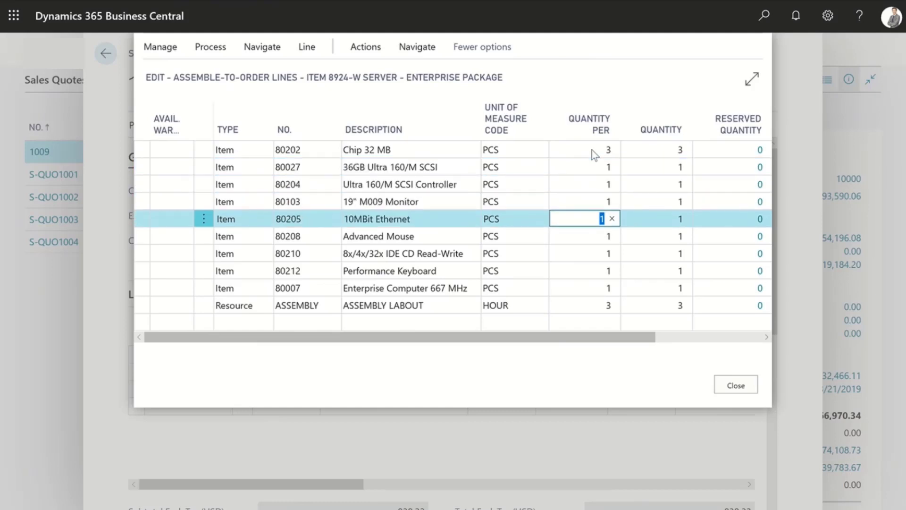
{"action": "key", "text": "Down"}
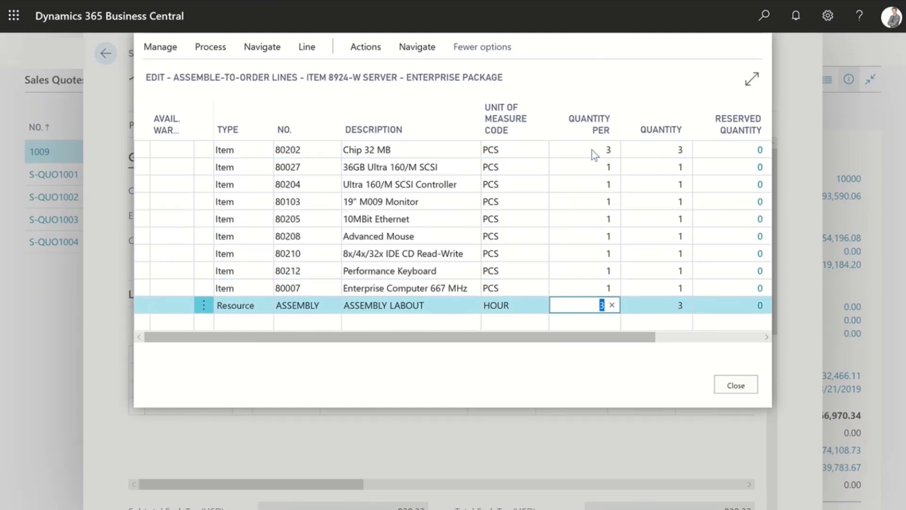
{"action": "type", "text": "4"}
{"action": "key", "text": "Up"}
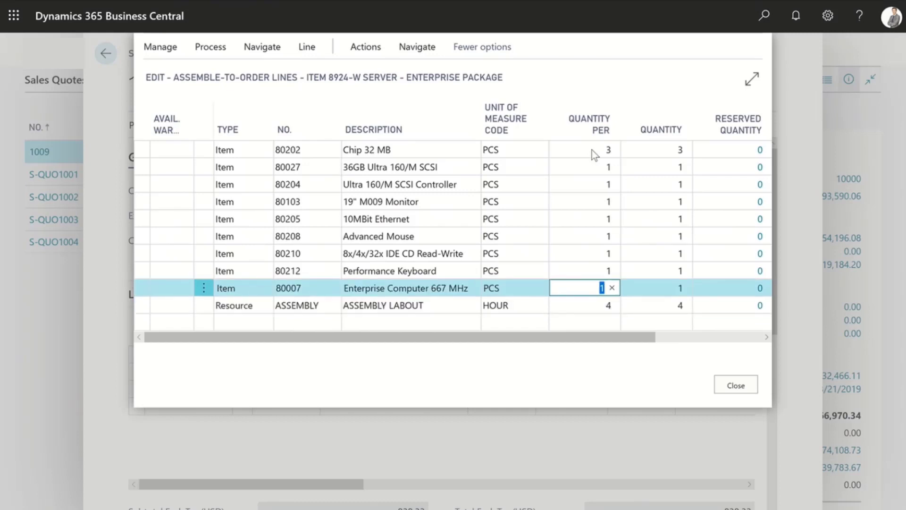
{"action": "left_click", "coordinate": [737, 386]}
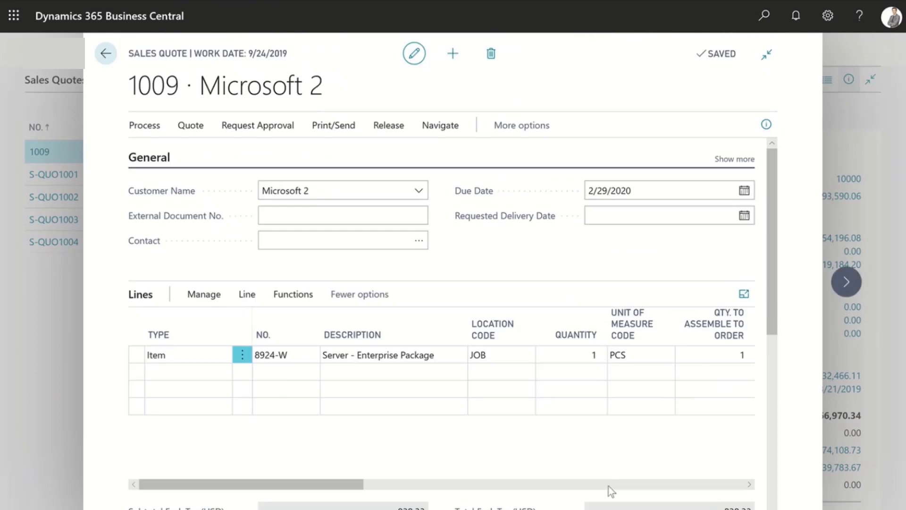
Roll up the server line's unit cost from its assembly components to 574.10
{"action": "left_click", "coordinate": [749, 485]}
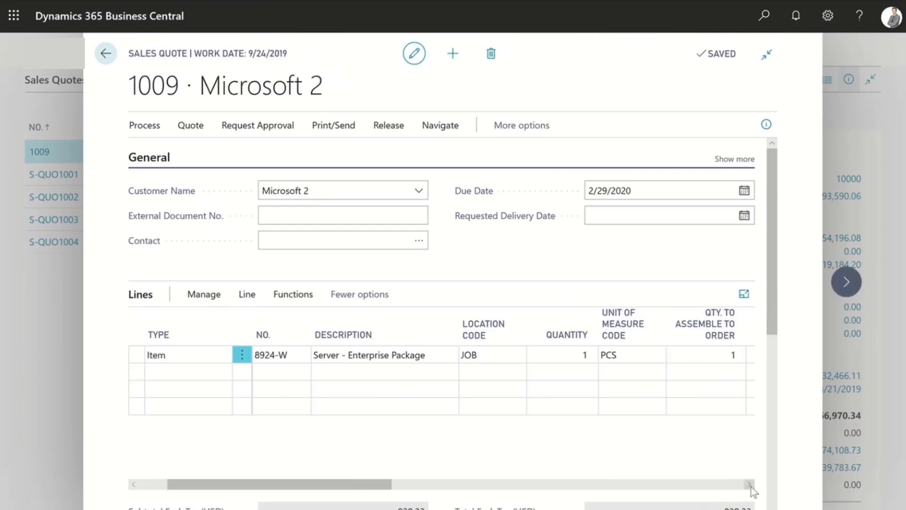
{"action": "left_click", "coordinate": [751, 486]}
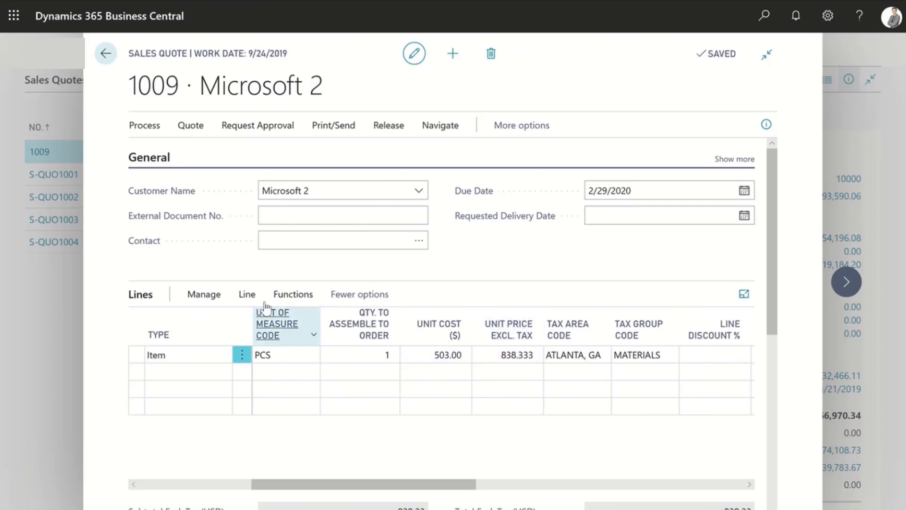
{"action": "left_click", "coordinate": [247, 295]}
{"action": "left_click", "coordinate": [522, 345]}
{"action": "left_click", "coordinate": [563, 419]}
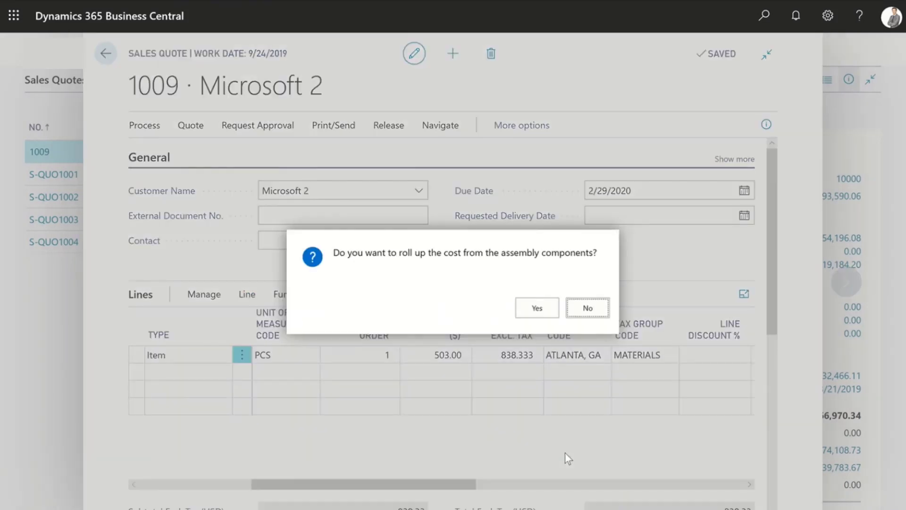
{"action": "left_click", "coordinate": [536, 311]}
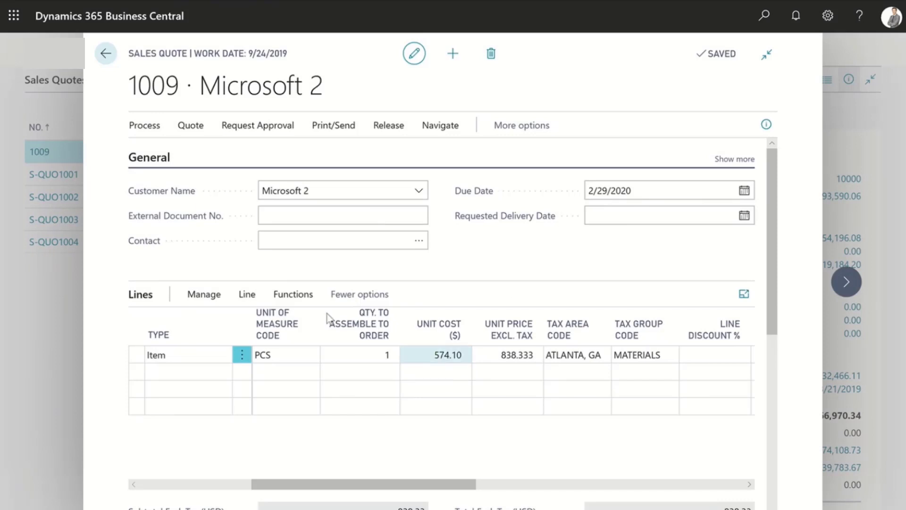
Roll up the line's price from its assembly components to 1,089.00
{"action": "left_click", "coordinate": [247, 296]}
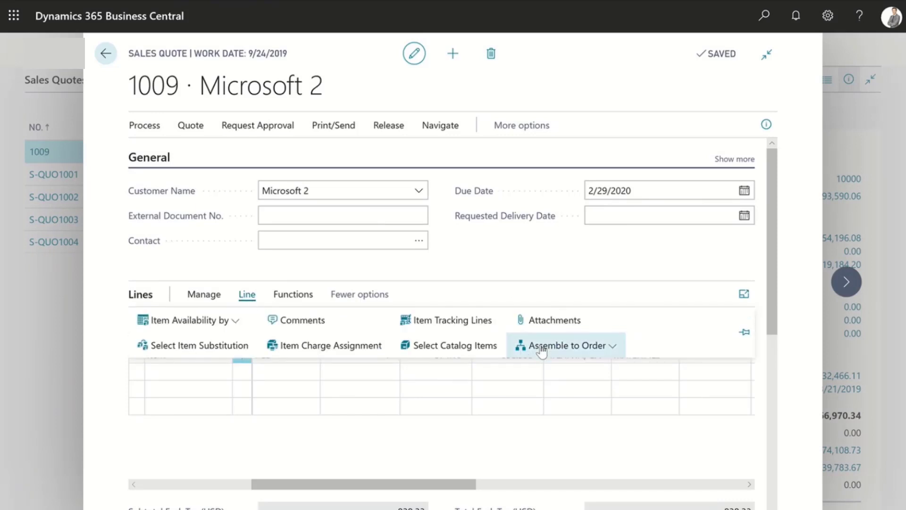
{"action": "left_click", "coordinate": [548, 349]}
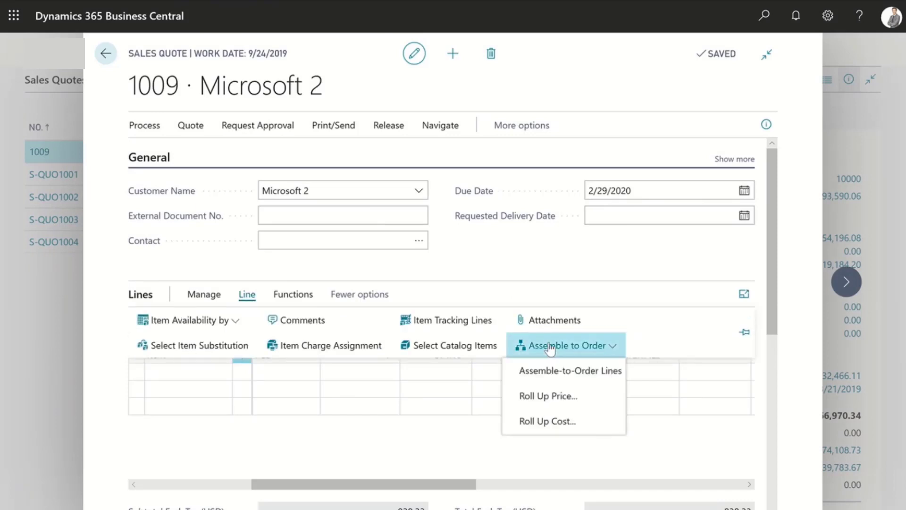
{"action": "left_click", "coordinate": [557, 398]}
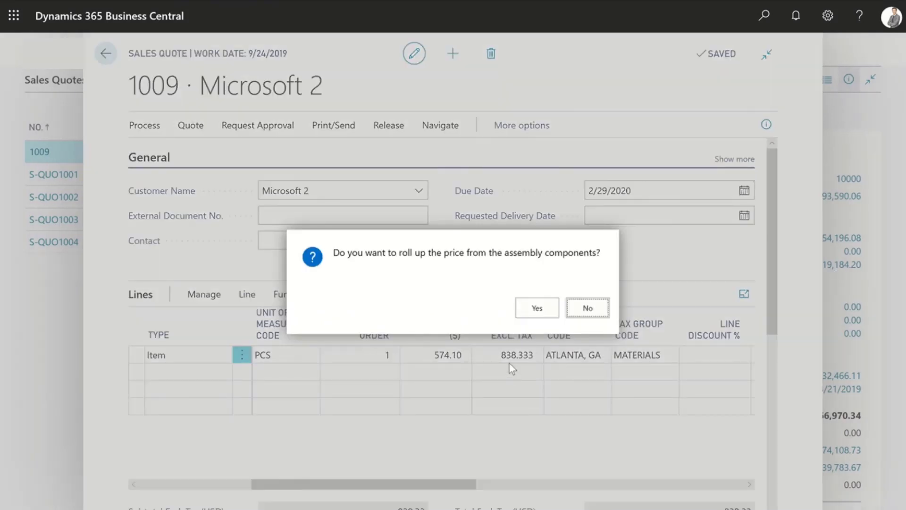
{"action": "left_click", "coordinate": [536, 310]}
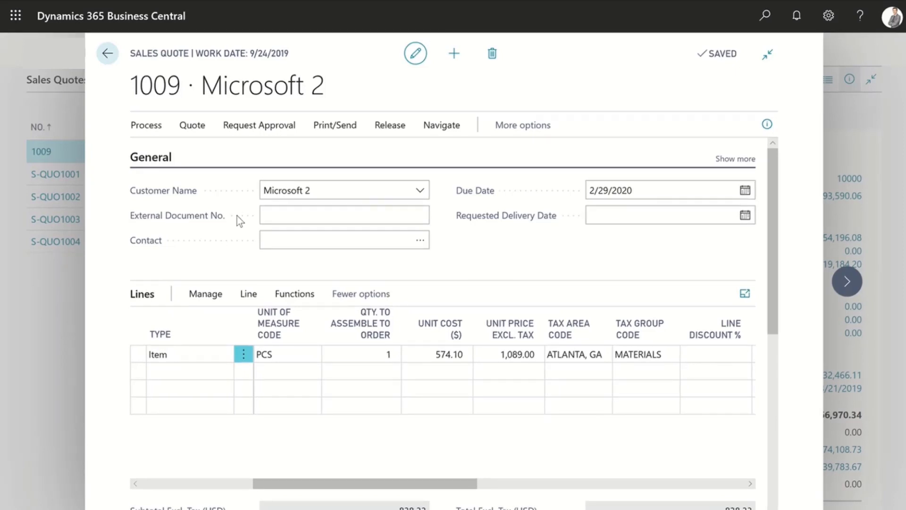
Pick 9/24/2019 as Due Date and 9/25/2019 as Requested Delivery Date, updating the lines
{"action": "left_click", "coordinate": [680, 191]}
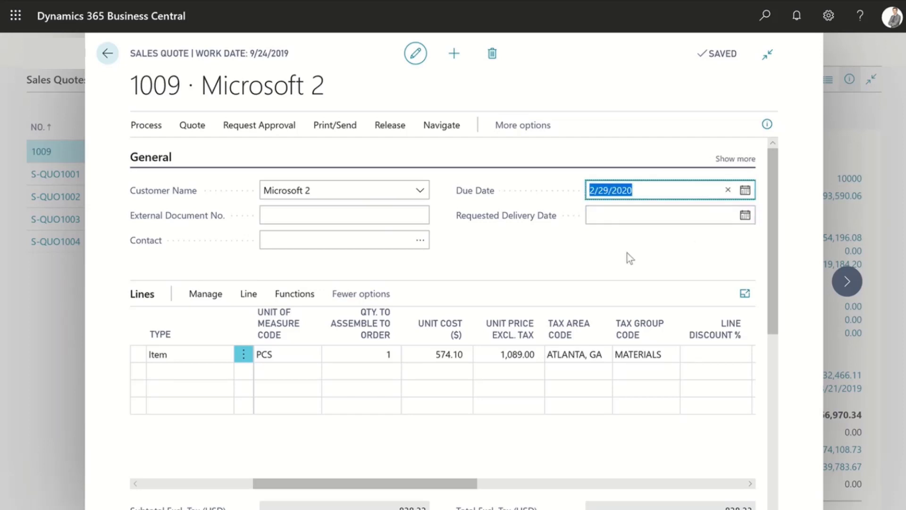
{"action": "key", "text": "Tab"}
{"action": "key", "text": "Tab"}
{"action": "key", "text": "Return"}
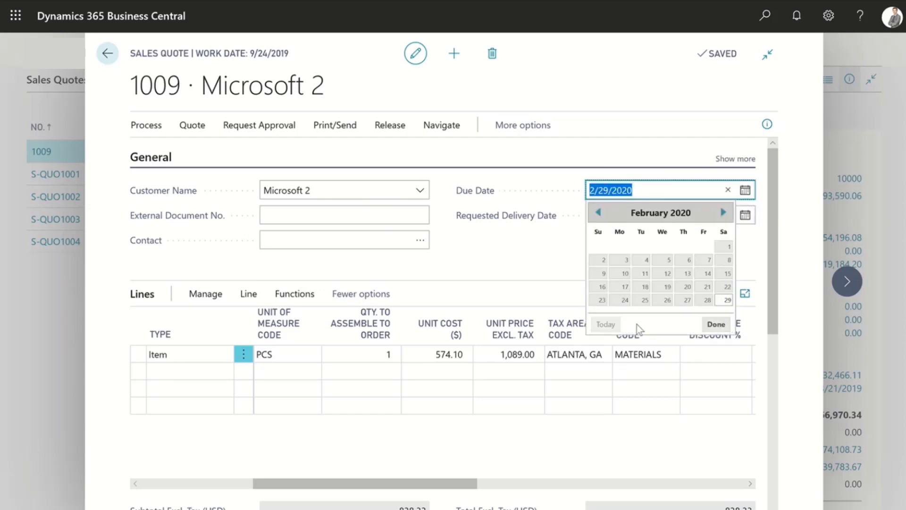
{"action": "left_click", "coordinate": [606, 325]}
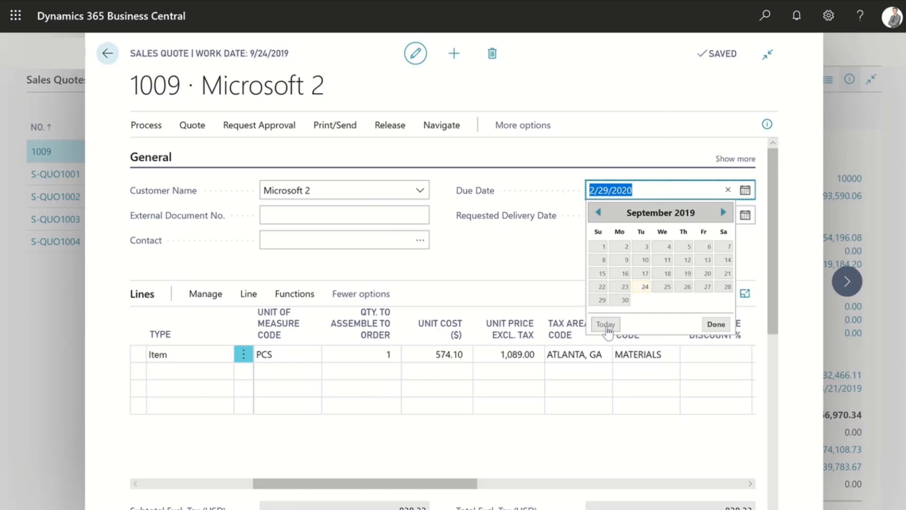
{"action": "left_click", "coordinate": [645, 286]}
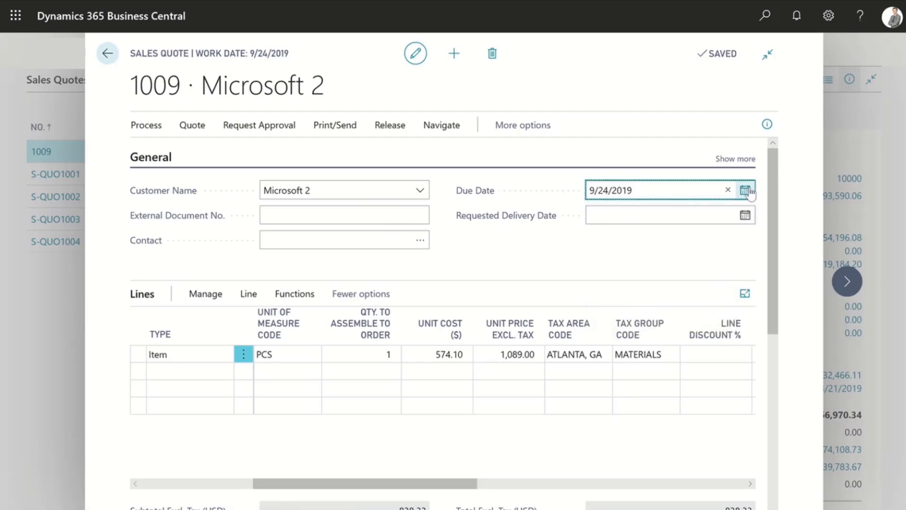
{"action": "left_click", "coordinate": [746, 215]}
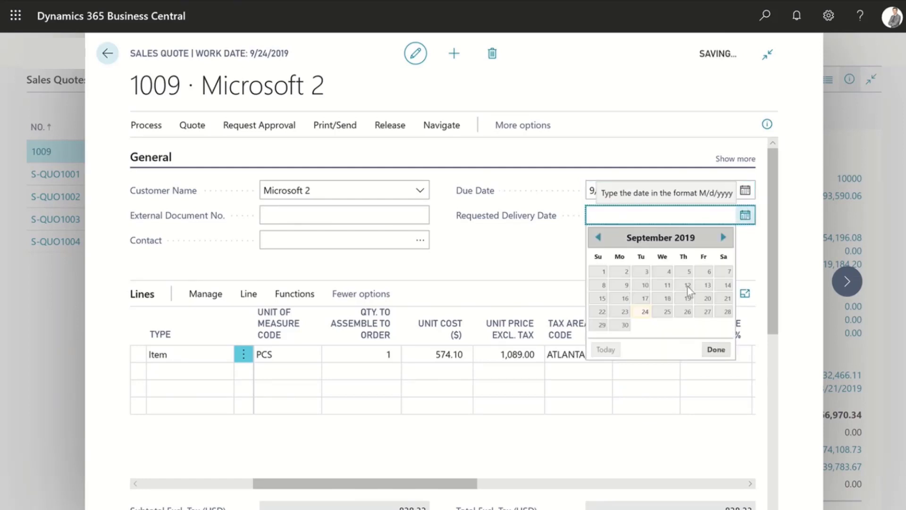
{"action": "left_click", "coordinate": [667, 311]}
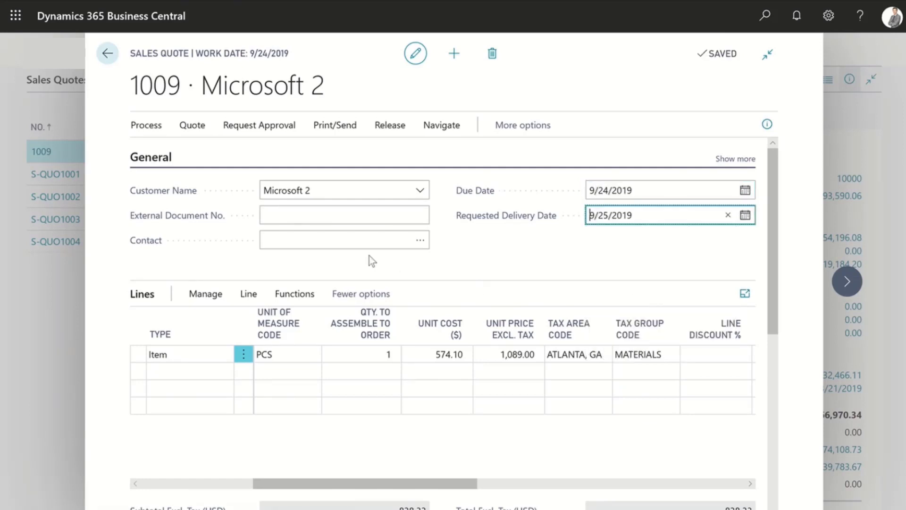
{"action": "left_click", "coordinate": [352, 241]}
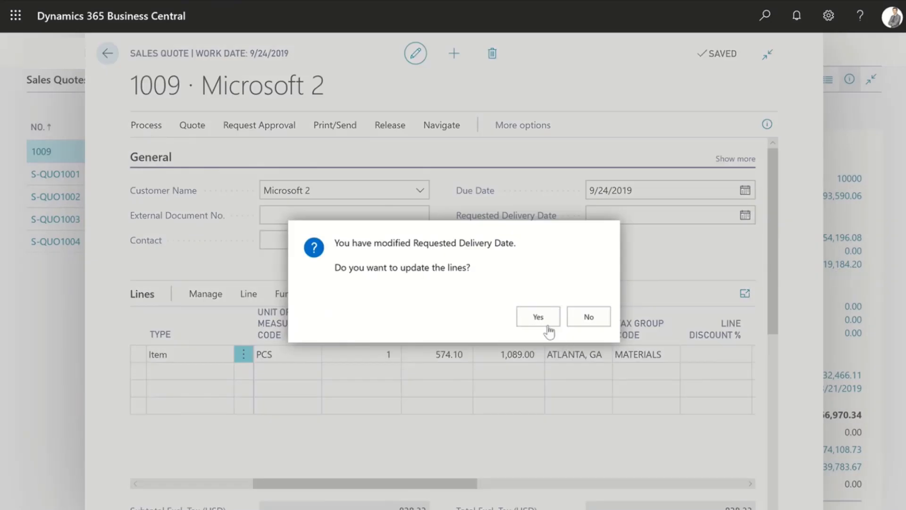
{"action": "left_click", "coordinate": [538, 318]}
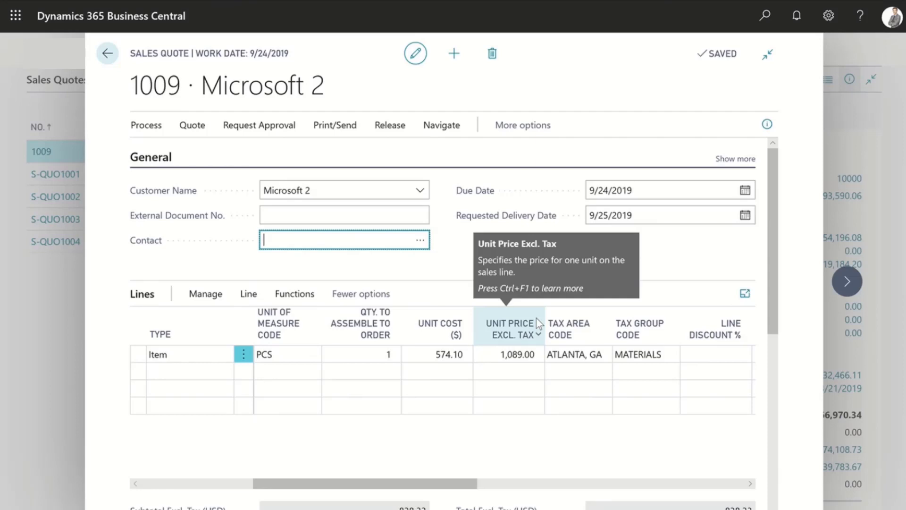
Use Make Order to convert quote 1009 into order 1012 and open it
{"action": "left_click", "coordinate": [152, 132]}
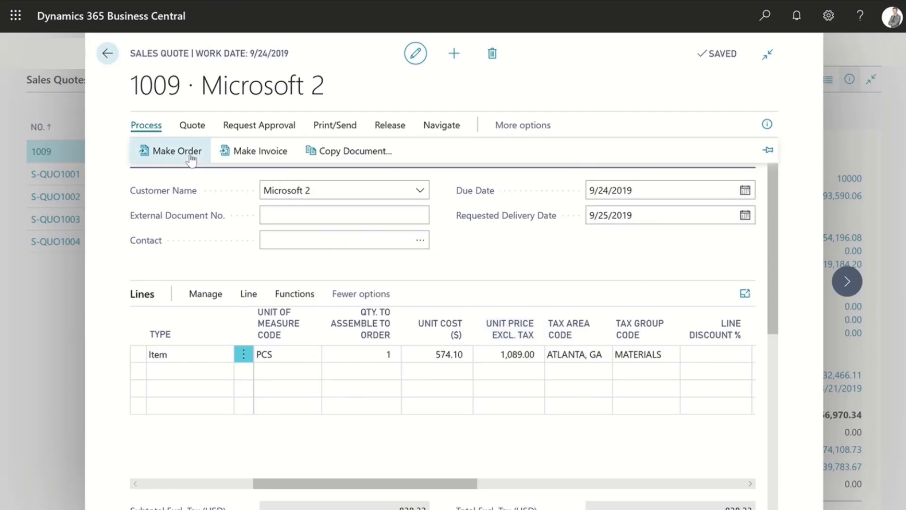
{"action": "left_click", "coordinate": [186, 152]}
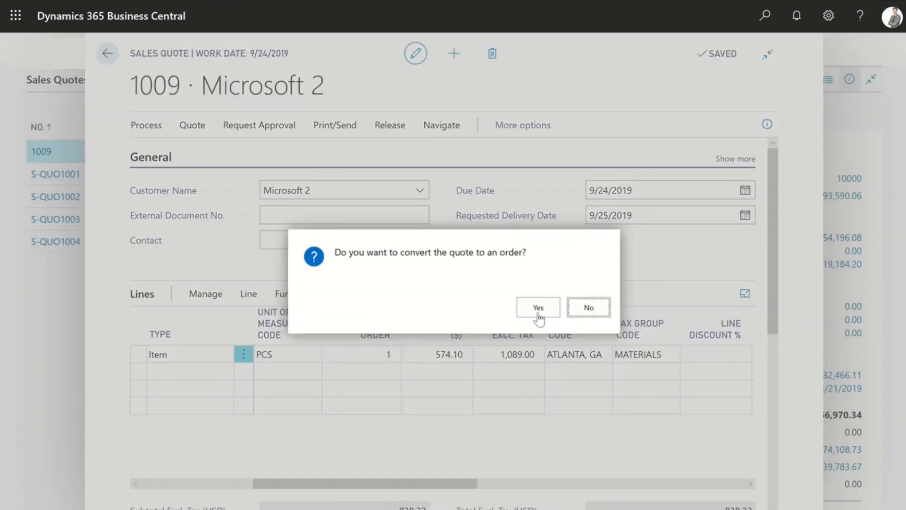
{"action": "left_click", "coordinate": [538, 316]}
{"action": "left_click", "coordinate": [538, 311]}
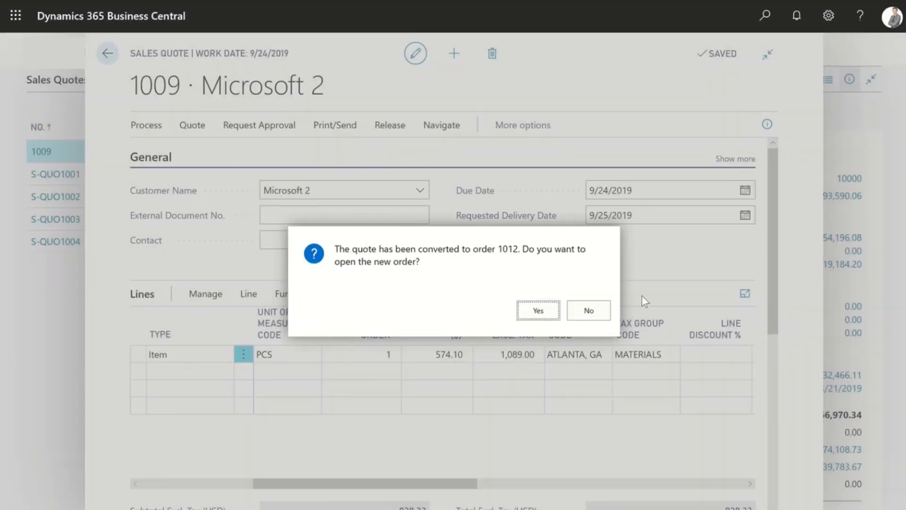
{"action": "left_click", "coordinate": [541, 310]}
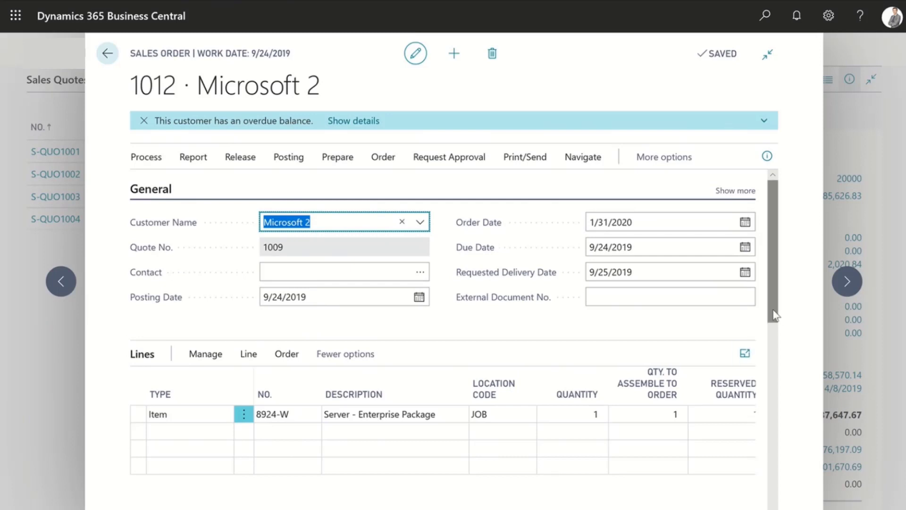
Open the Assemble-to-Order Lines for order 1012's 8924-W server line
{"action": "left_click_drag", "start_coordinate": [774, 315], "coordinate": [774, 370]}
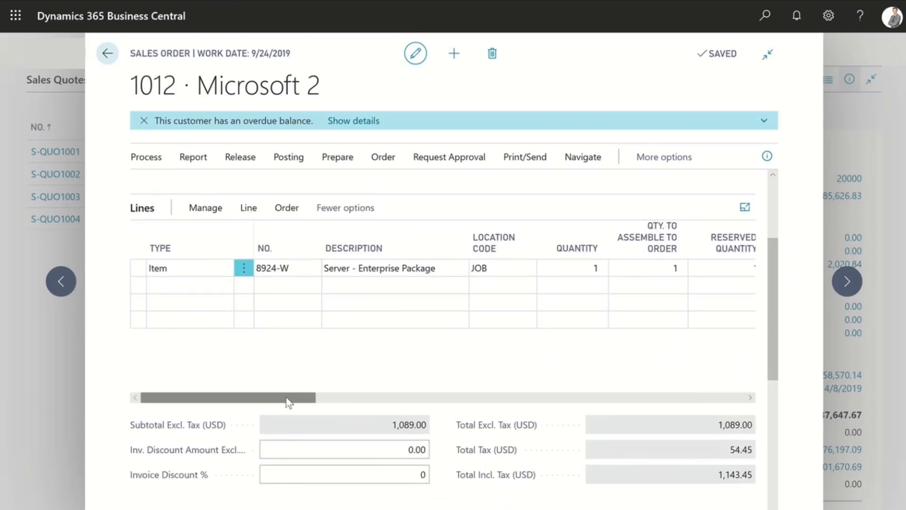
{"action": "left_click_drag", "start_coordinate": [288, 401], "coordinate": [441, 409]}
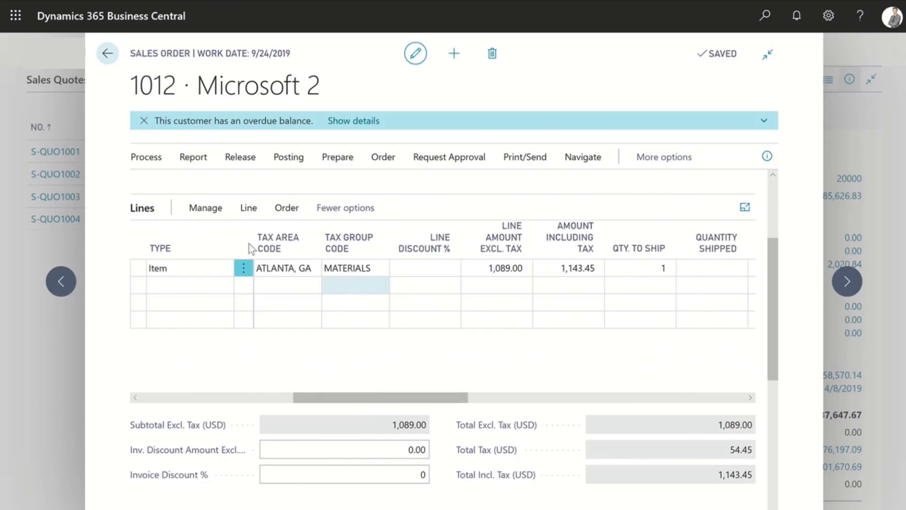
{"action": "left_click", "coordinate": [247, 210]}
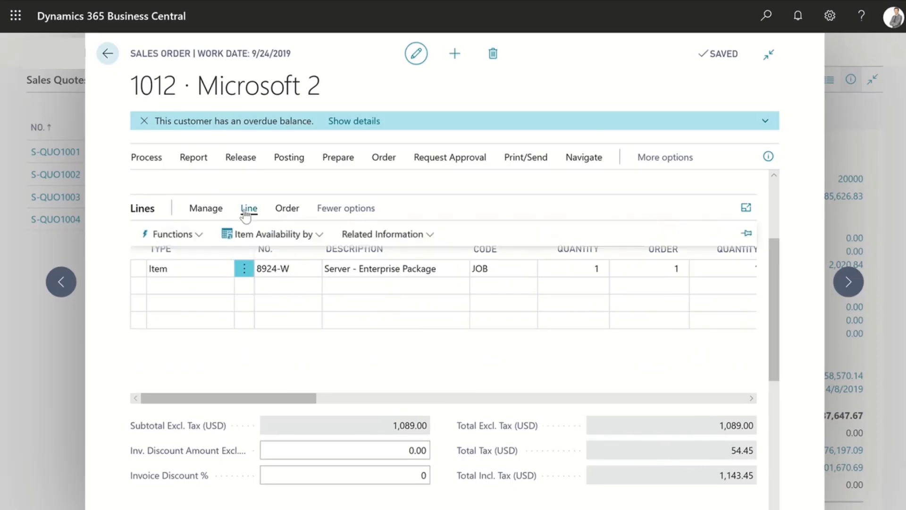
{"action": "left_click", "coordinate": [388, 235]}
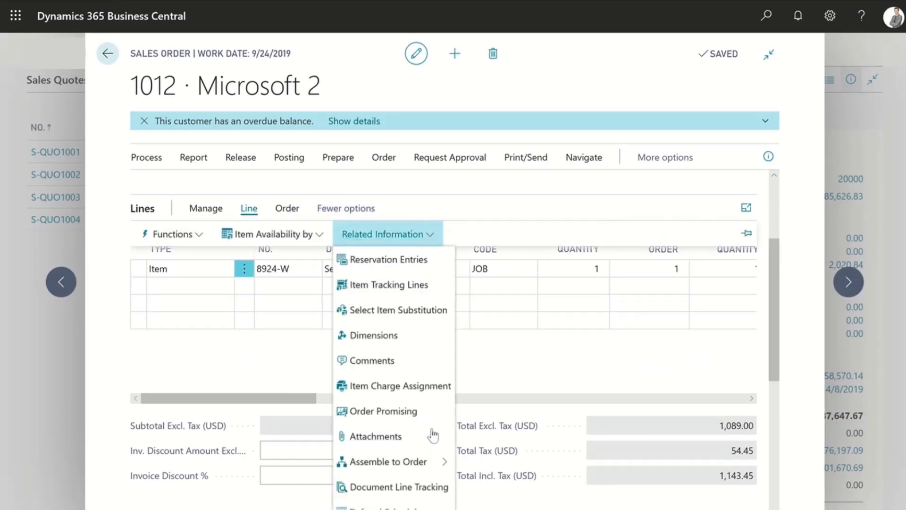
{"action": "mouse_move", "coordinate": [415, 461]}
{"action": "left_click", "coordinate": [494, 463]}
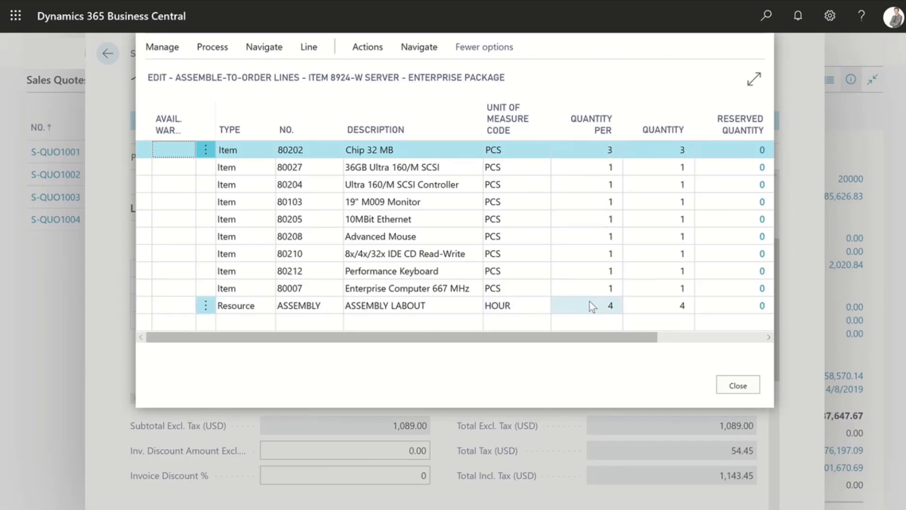
Review the Chip 32 MB substitution entries, cancel them, and close the component lines unchanged
{"action": "left_click", "coordinate": [368, 48]}
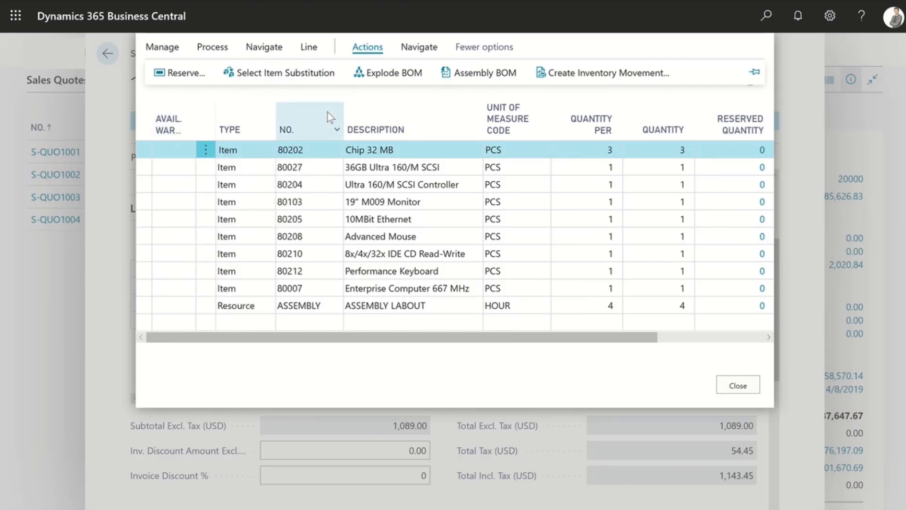
{"action": "left_click", "coordinate": [289, 73]}
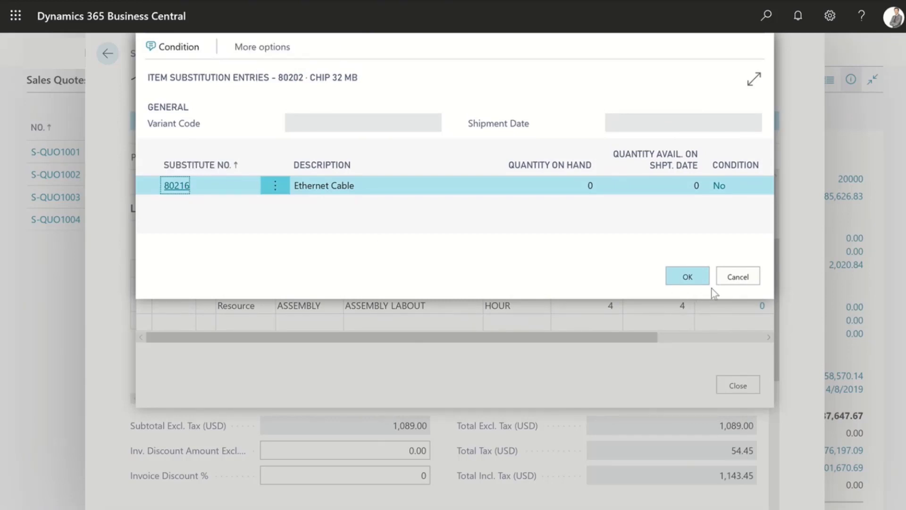
{"action": "left_click", "coordinate": [744, 283]}
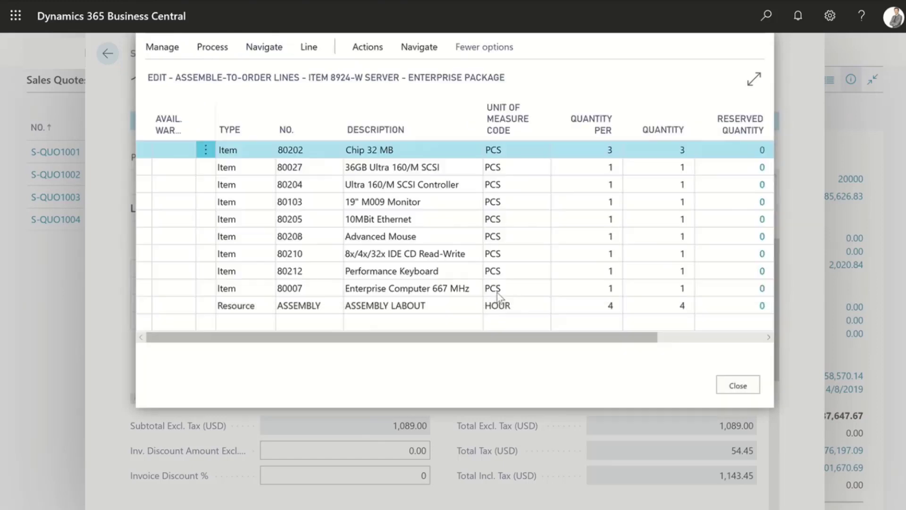
{"action": "left_click", "coordinate": [748, 387]}
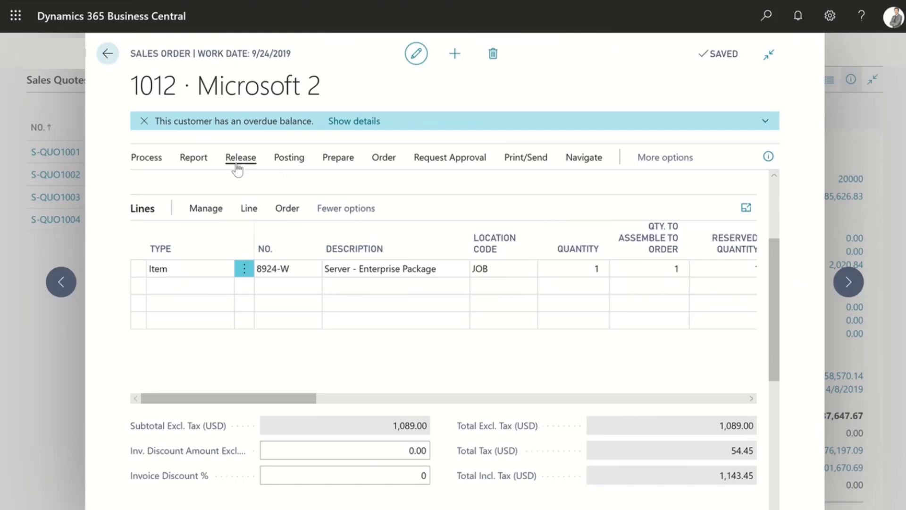
Post order 1012 with Ship and Invoice and open posted invoice 103045
{"action": "left_click", "coordinate": [297, 165]}
{"action": "left_click", "coordinate": [161, 183]}
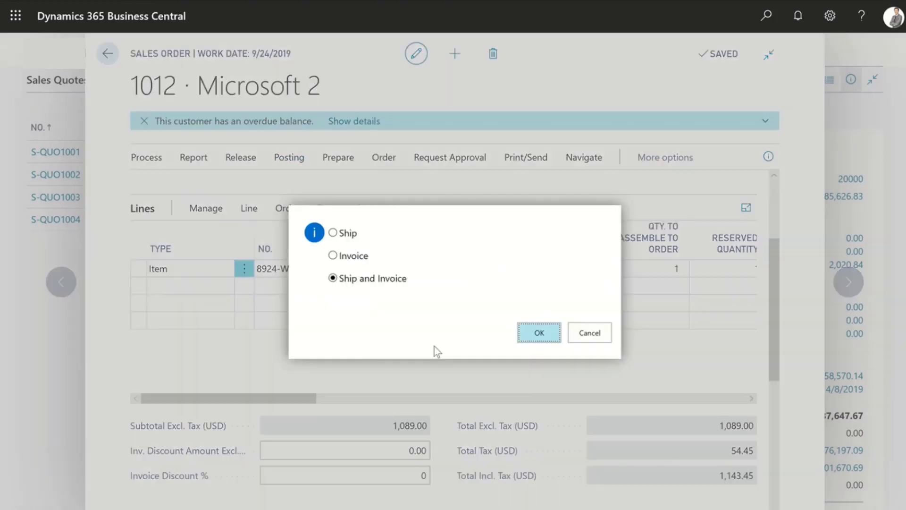
{"action": "left_click", "coordinate": [539, 333]}
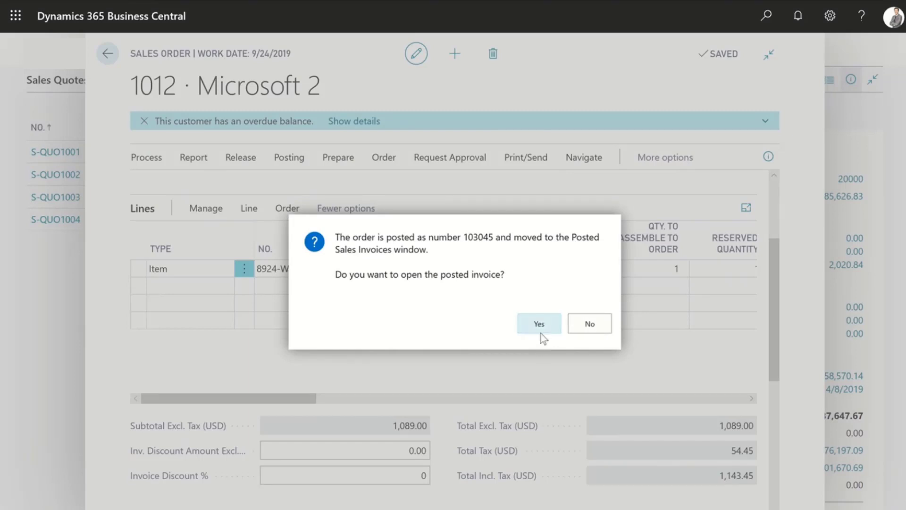
{"action": "left_click", "coordinate": [540, 325]}
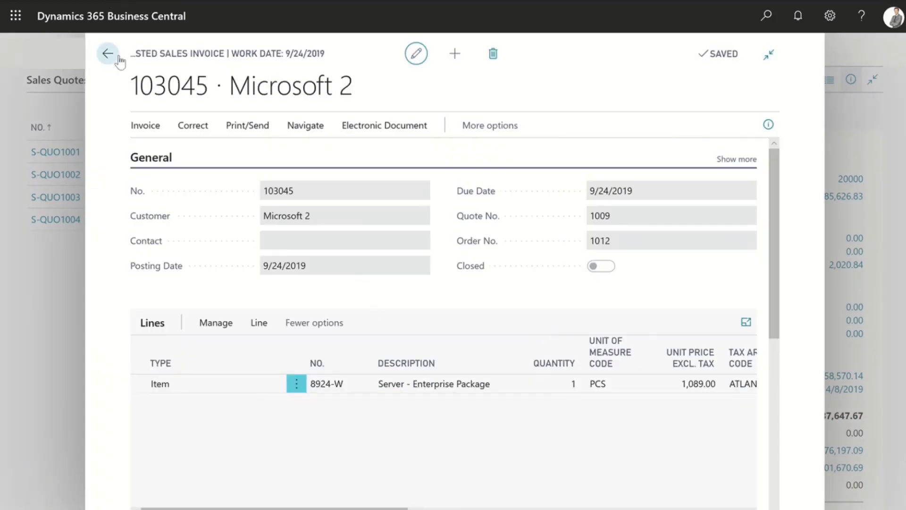
Search 'pos asse' to reach Posted Assembly Orders and open order A00004
{"action": "left_click", "coordinate": [766, 16]}
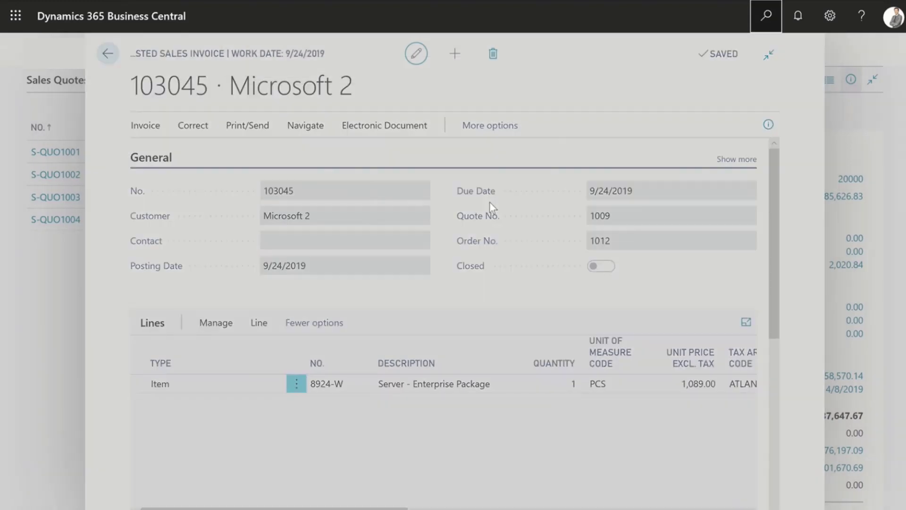
{"action": "type", "text": "pos asse"}
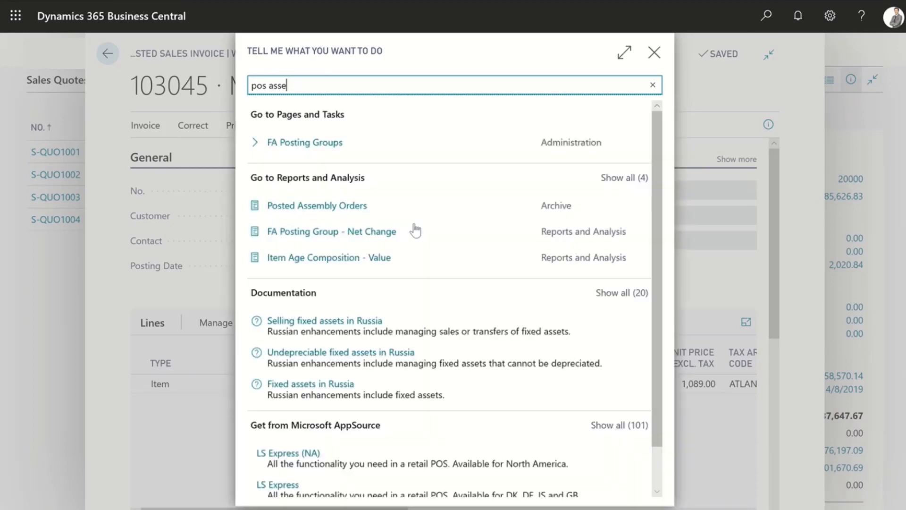
{"action": "left_click", "coordinate": [315, 211]}
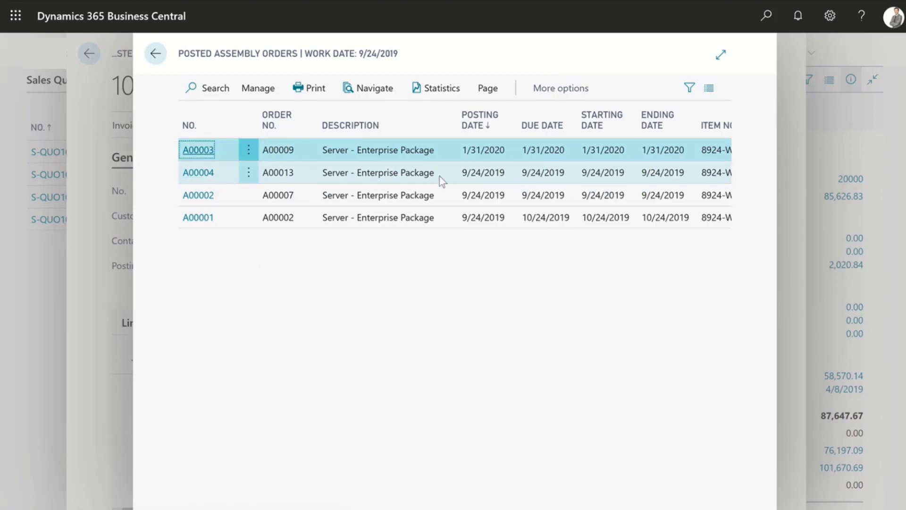
{"action": "left_click", "coordinate": [197, 173]}
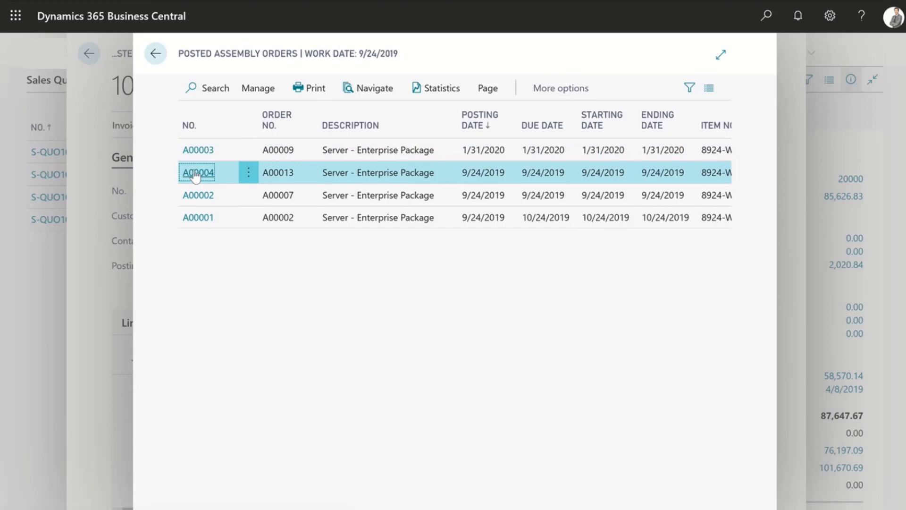
{"action": "left_click", "coordinate": [196, 172]}
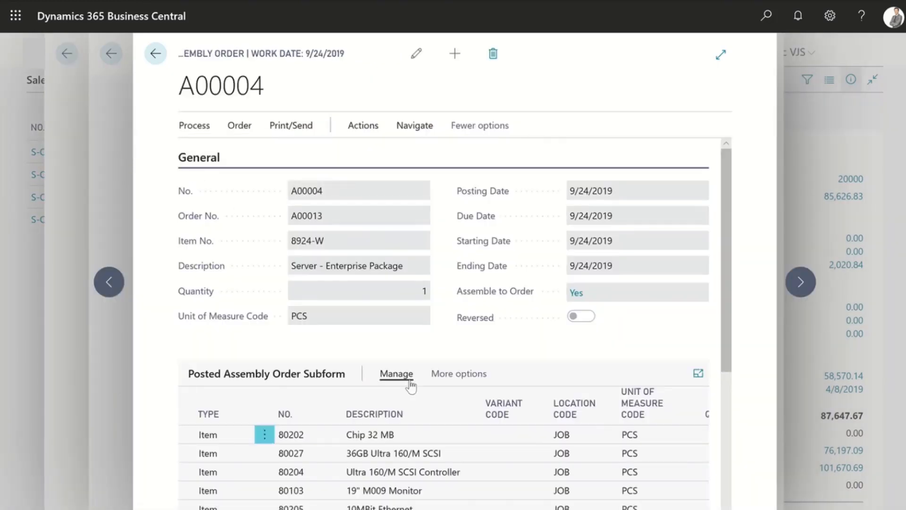
{"action": "key", "text": "ctrl+a"}
{"action": "left_click", "coordinate": [406, 132]}
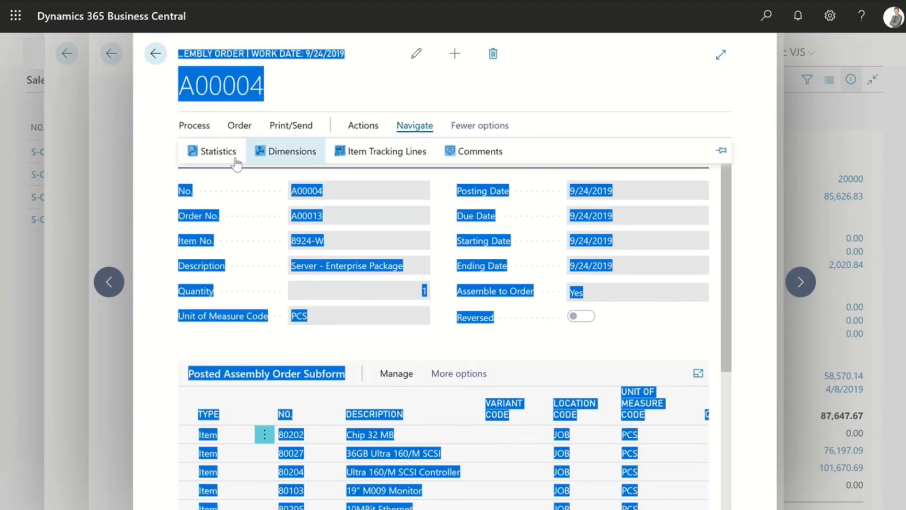
{"action": "left_click", "coordinate": [208, 152]}
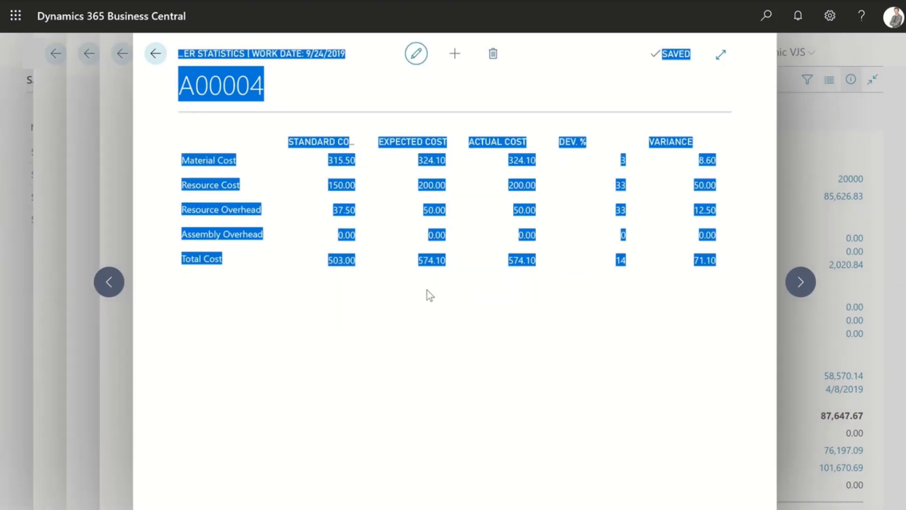
{"action": "left_click", "coordinate": [422, 315]}
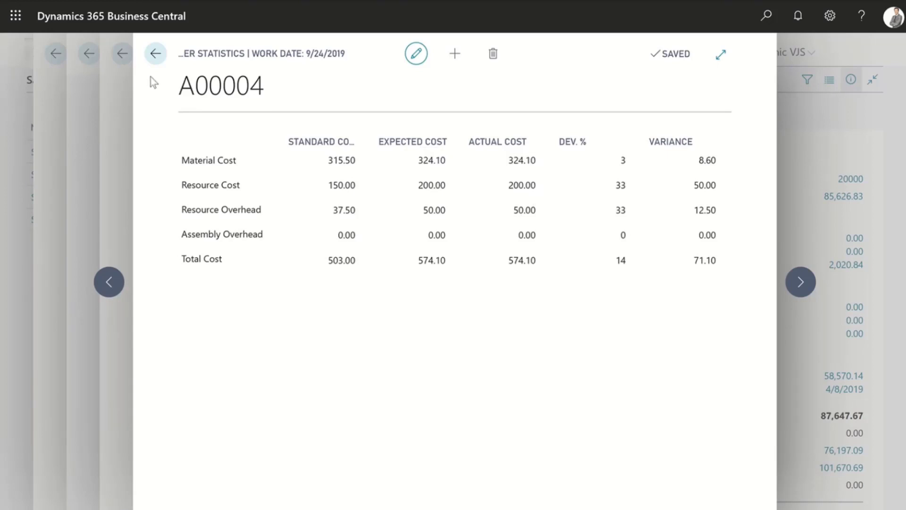
{"action": "left_click", "coordinate": [157, 55]}
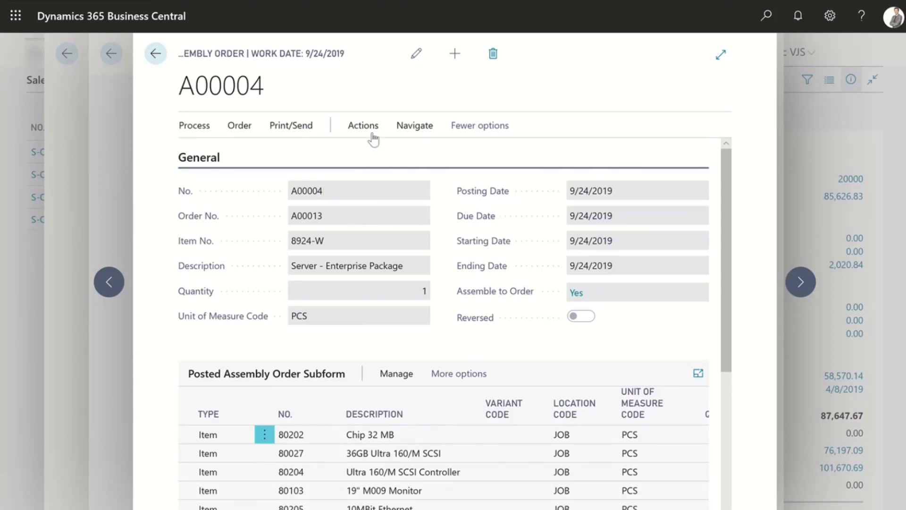
Use Navigate to find all entries related to posted assembly order A00004
{"action": "left_click", "coordinate": [429, 130]}
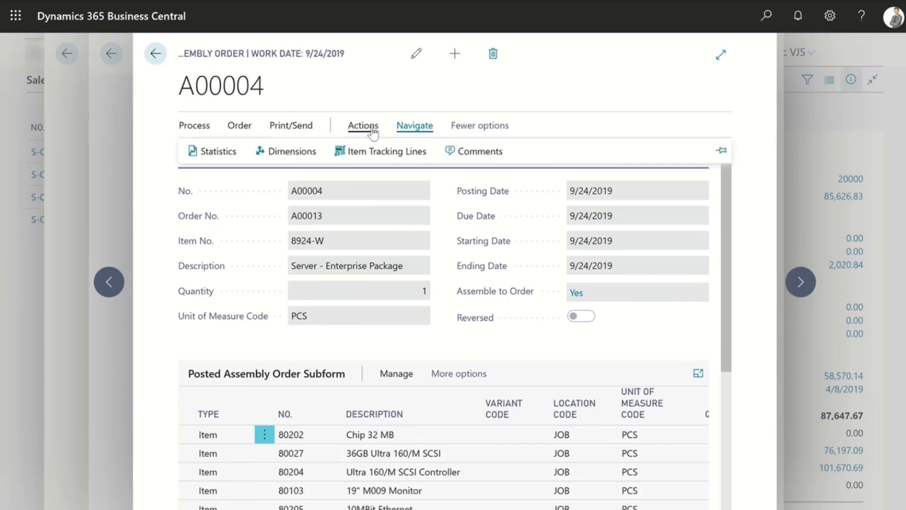
{"action": "left_click", "coordinate": [232, 128]}
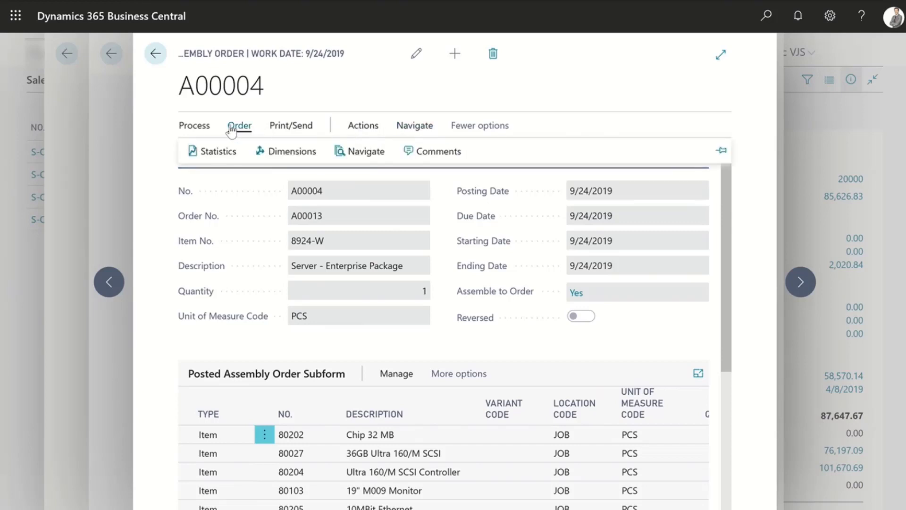
{"action": "left_click", "coordinate": [343, 152]}
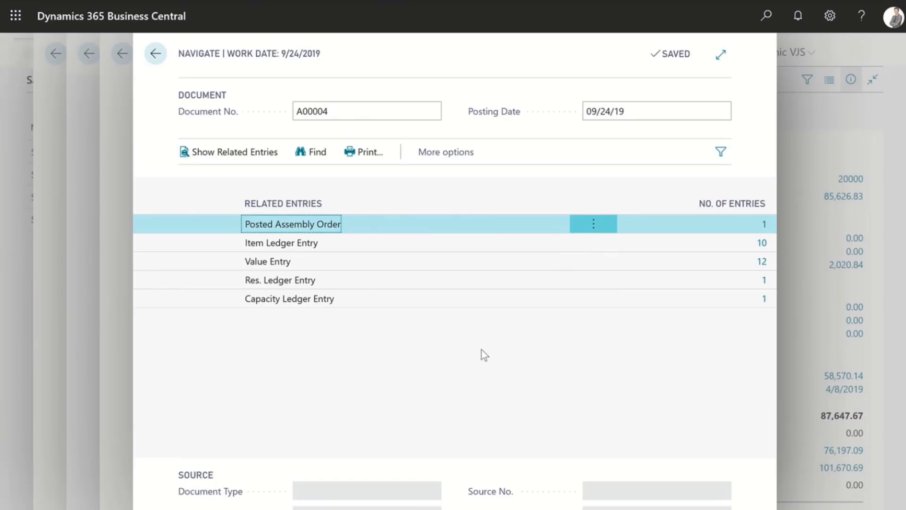
Review A00004's 10 item ledger entries: 8924-W output of 1 and consumed components
{"action": "left_click", "coordinate": [762, 244]}
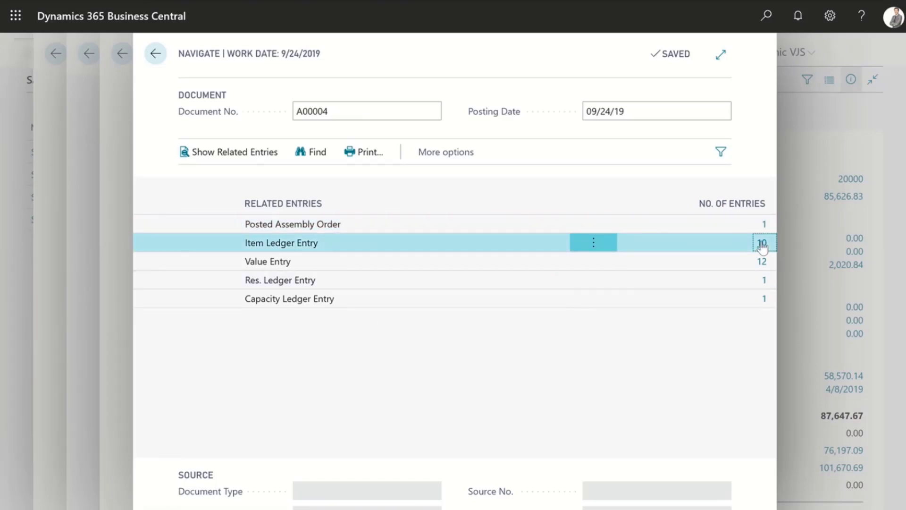
{"action": "left_click", "coordinate": [762, 245]}
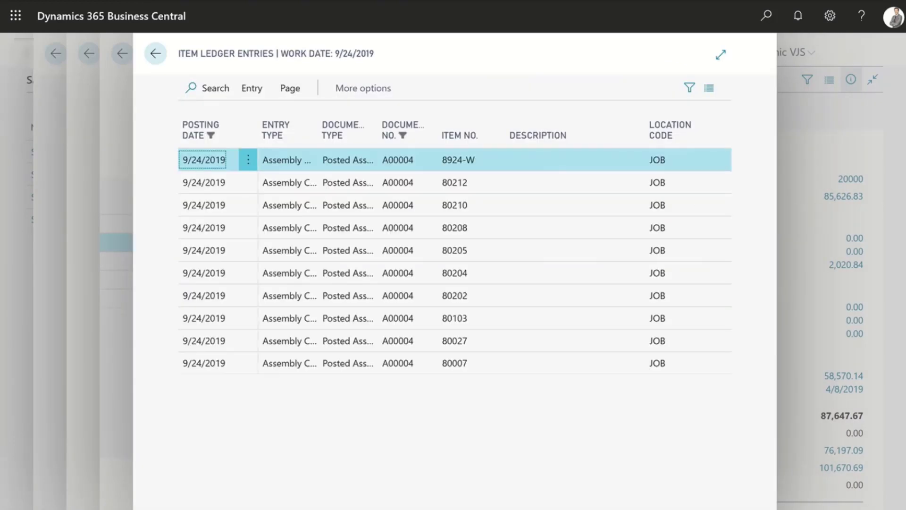
{"action": "scroll", "coordinate": [497, 244], "scroll_direction": "right", "scroll_amount": 3}
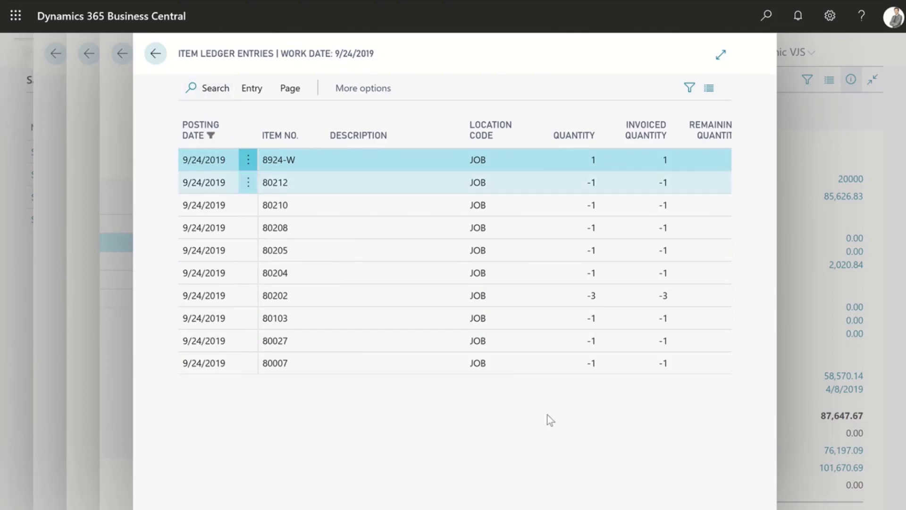
Check A00004's single capacity ledger entry (4 hours labour at 200.00), then return to the order
{"action": "key", "text": "Escape"}
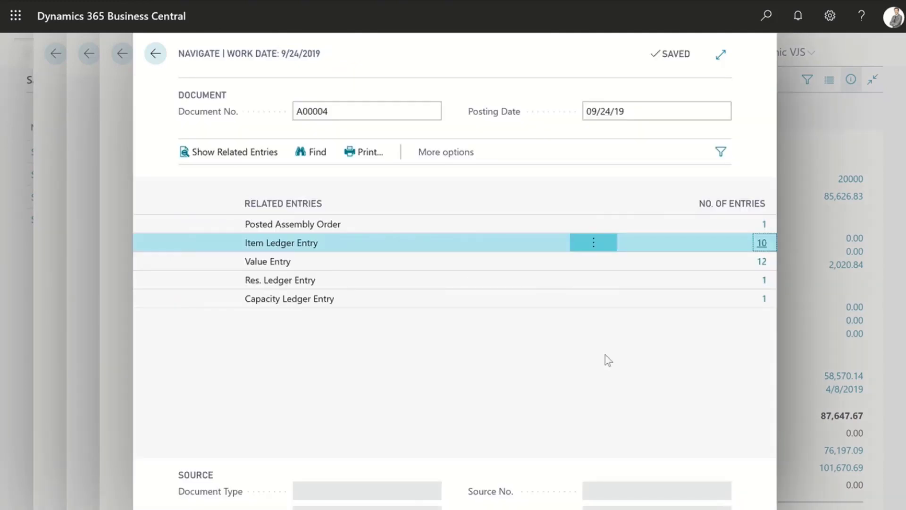
{"action": "left_click", "coordinate": [764, 299]}
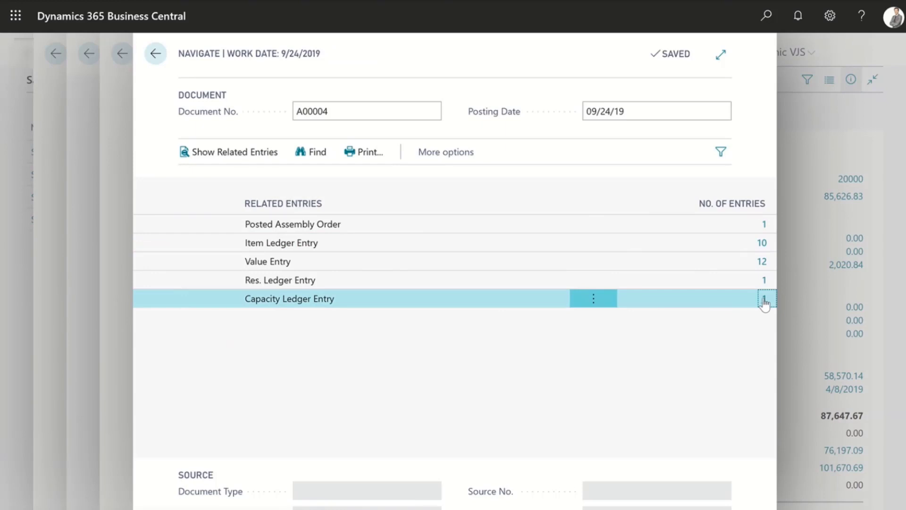
{"action": "left_click", "coordinate": [765, 300]}
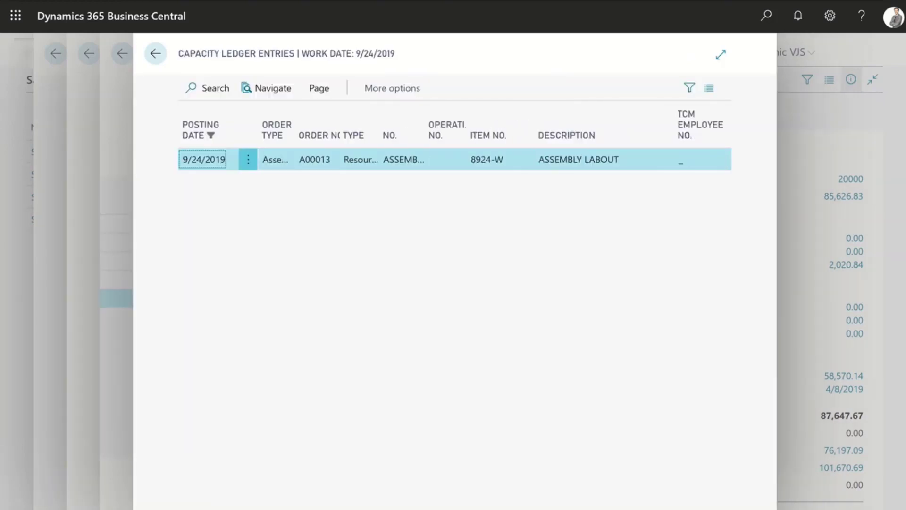
{"action": "scroll", "coordinate": [446, 189], "scroll_direction": "right", "scroll_amount": 10}
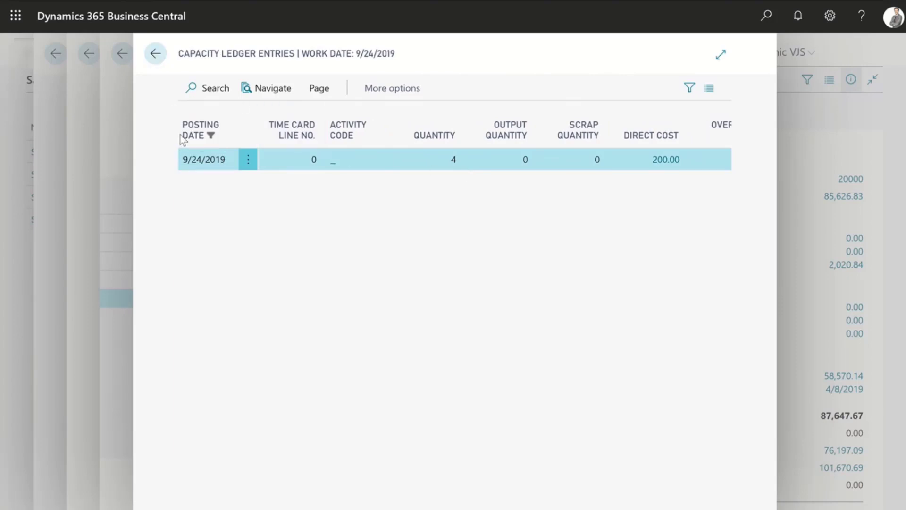
{"action": "key", "text": "Escape"}
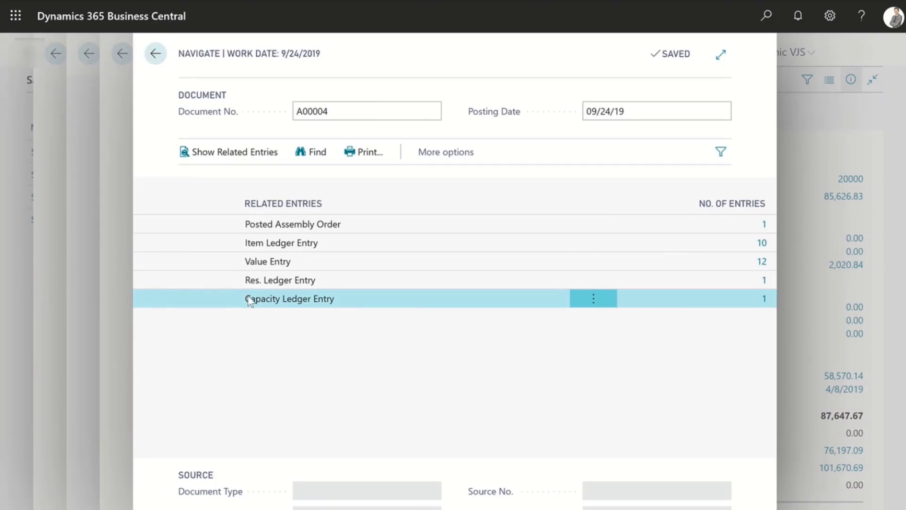
{"action": "key", "text": "Escape"}
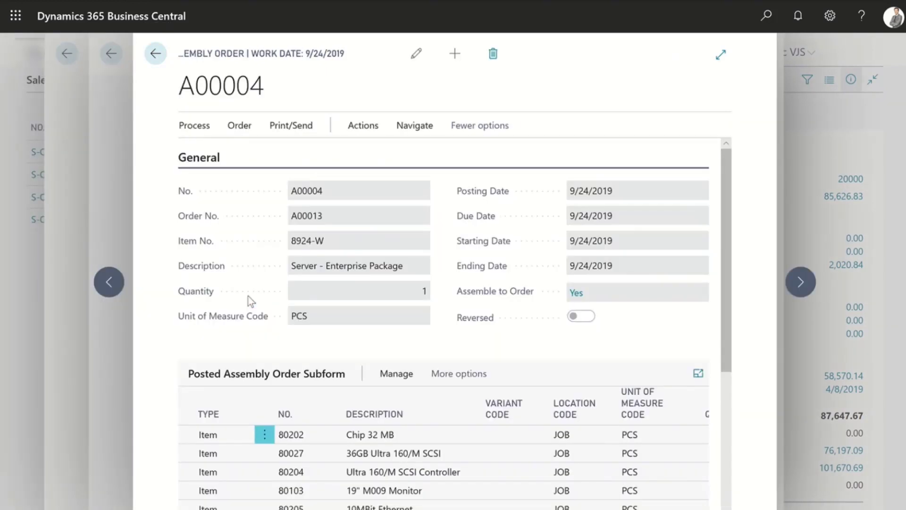